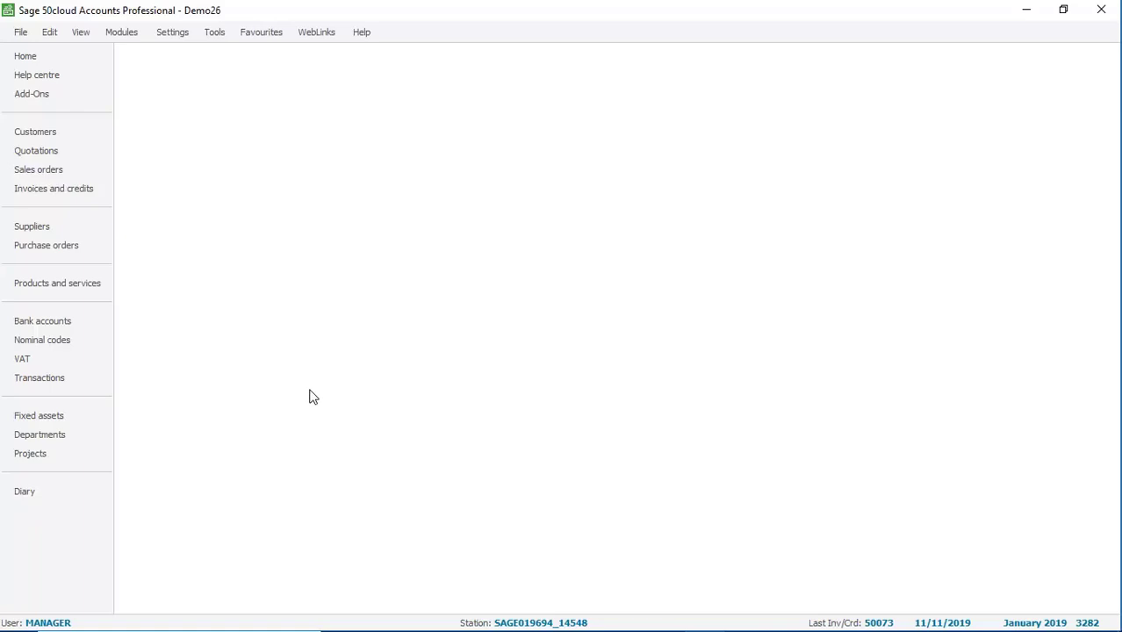
# - Open the print layouts for the last invoice in the invoices and credits list
pyautogui.click(58, 190)
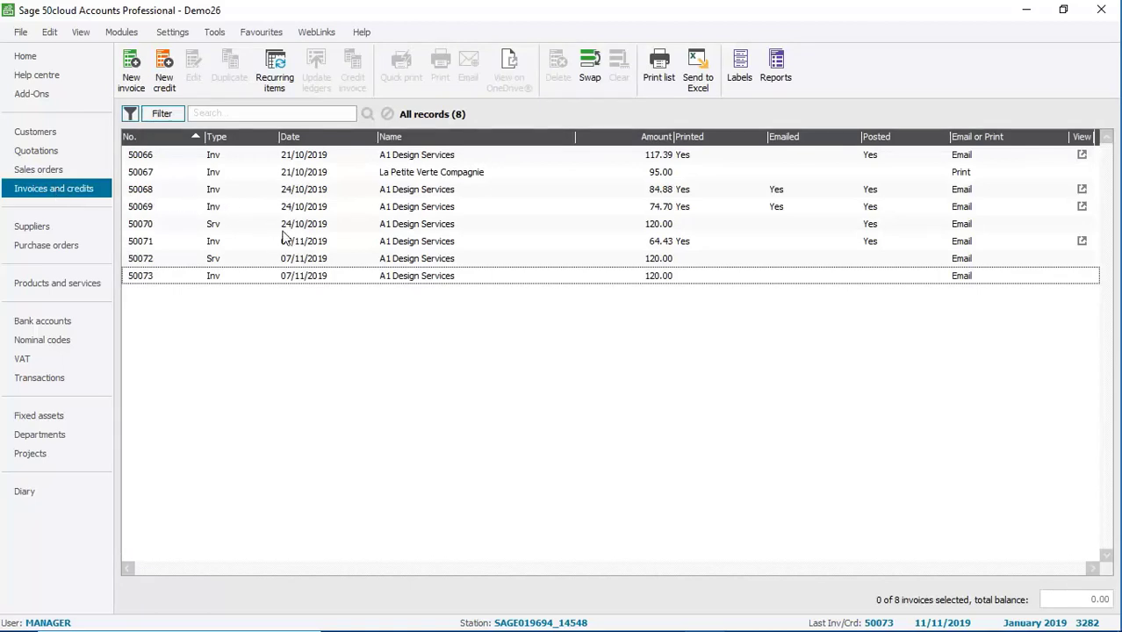
pyautogui.click(305, 278)
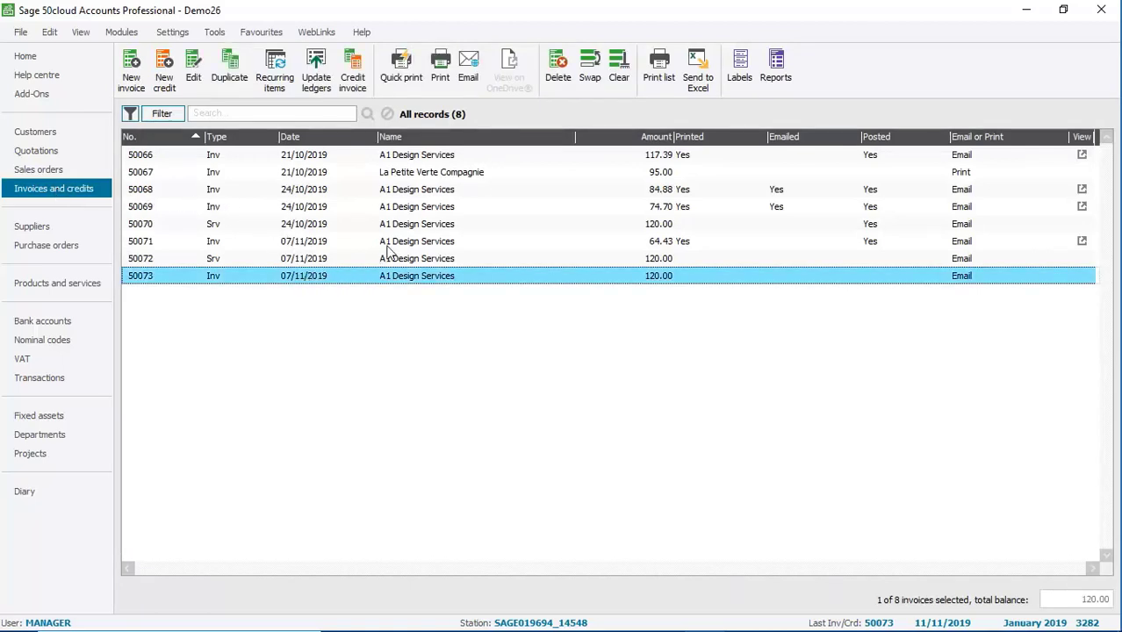
pyautogui.click(441, 66)
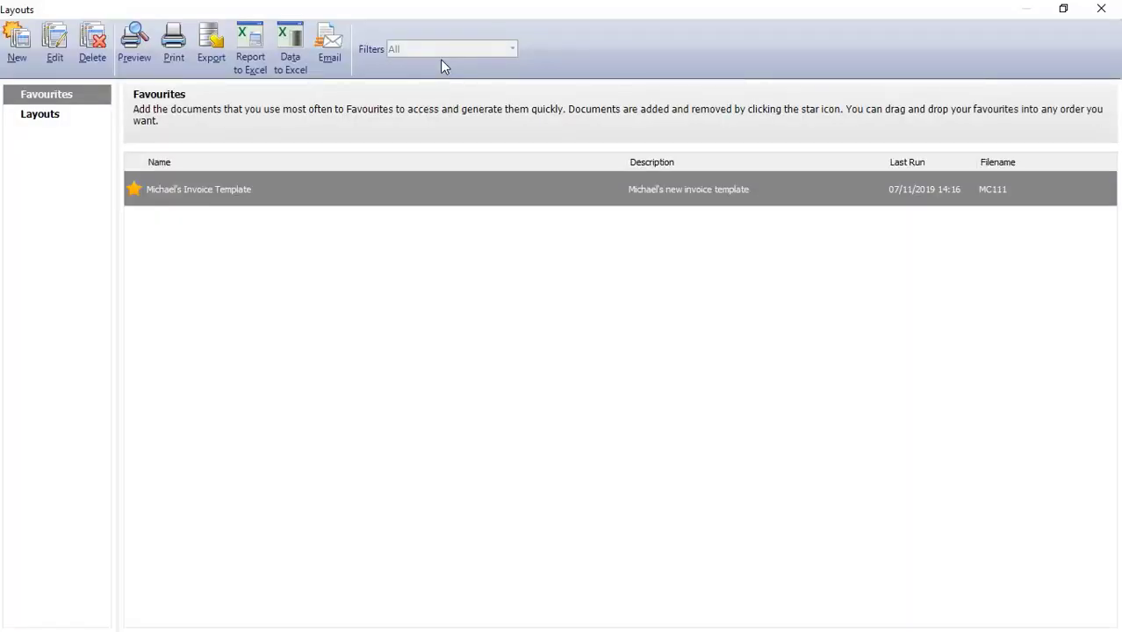
# - Open the standard layout "A4 Inv\Crd Unit Price, Without Discount" (INVPRCA4) for editing
pyautogui.click(40, 116)
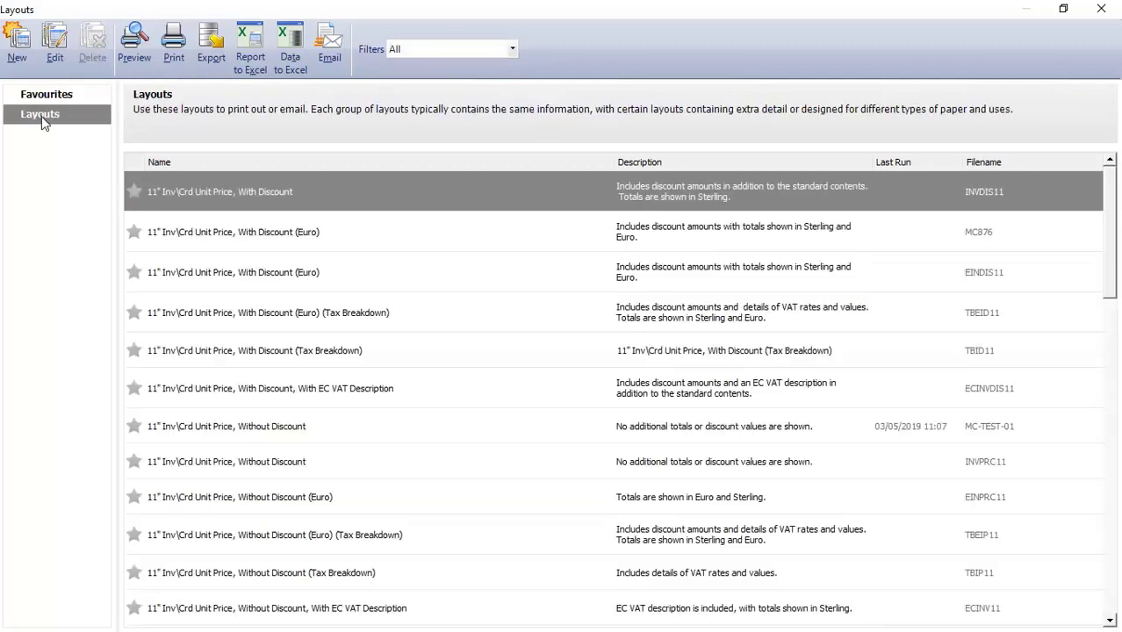
pyautogui.click(1111, 622)
pyautogui.scroll(-3, 1111, 622)
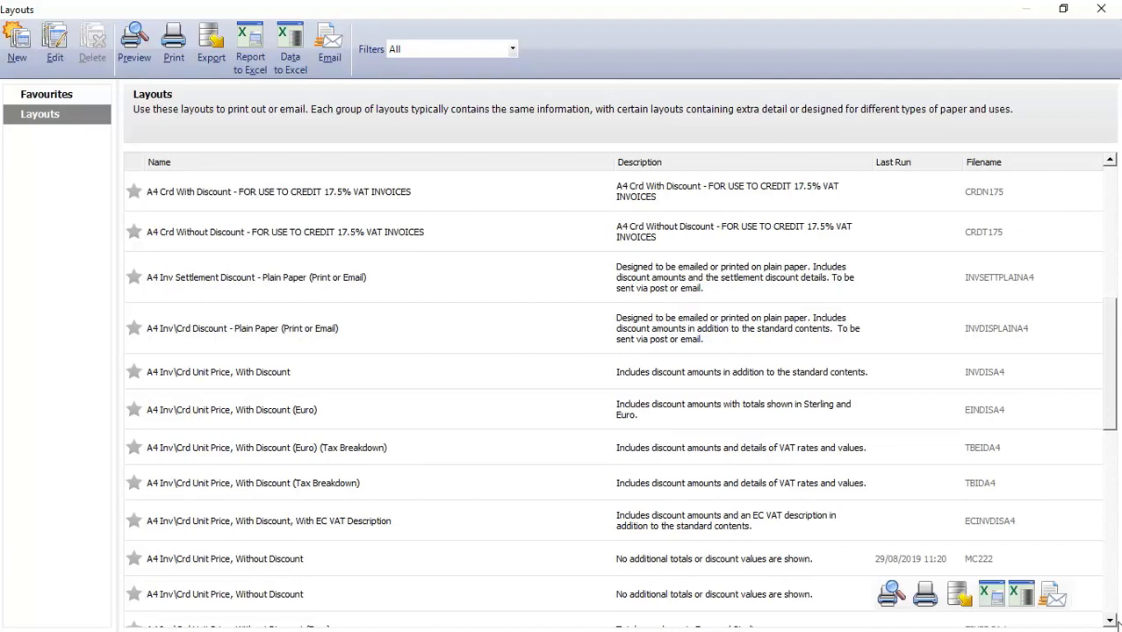
pyautogui.click(208, 604)
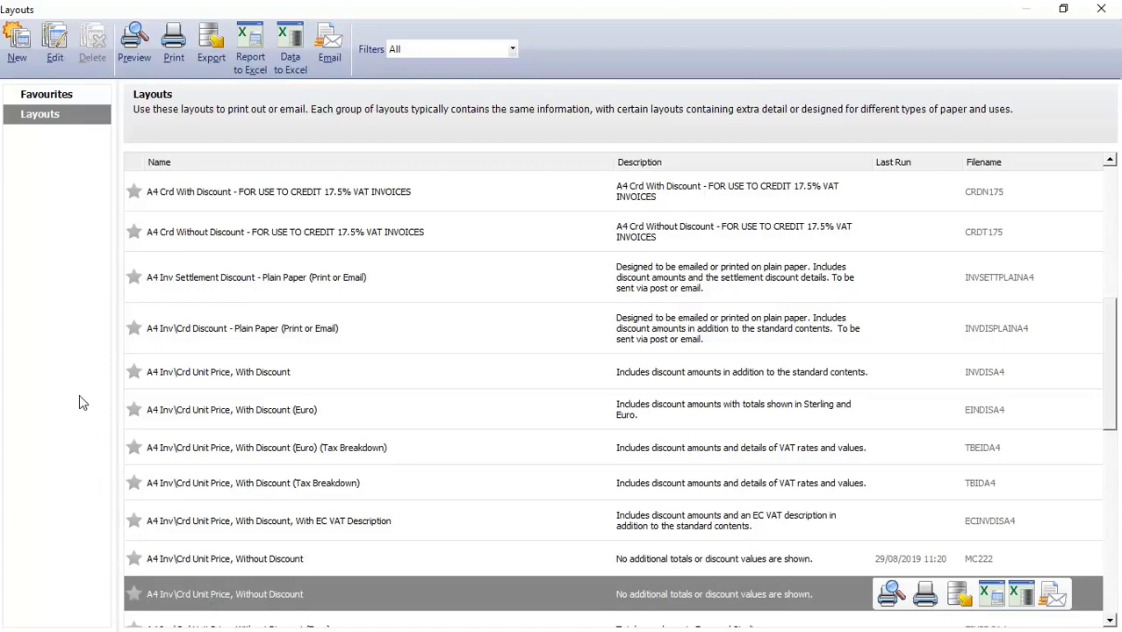
pyautogui.click(56, 40)
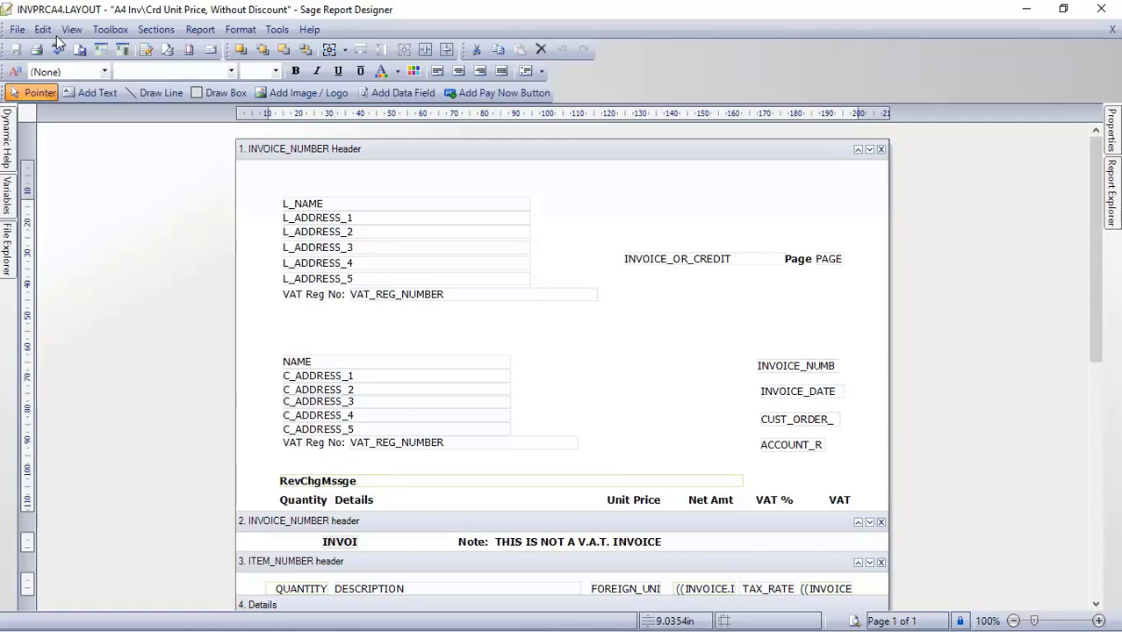
# - Set the report name to "My Invoice with payment terms" and the description to "My new invoice layout"
pyautogui.click(200, 31)
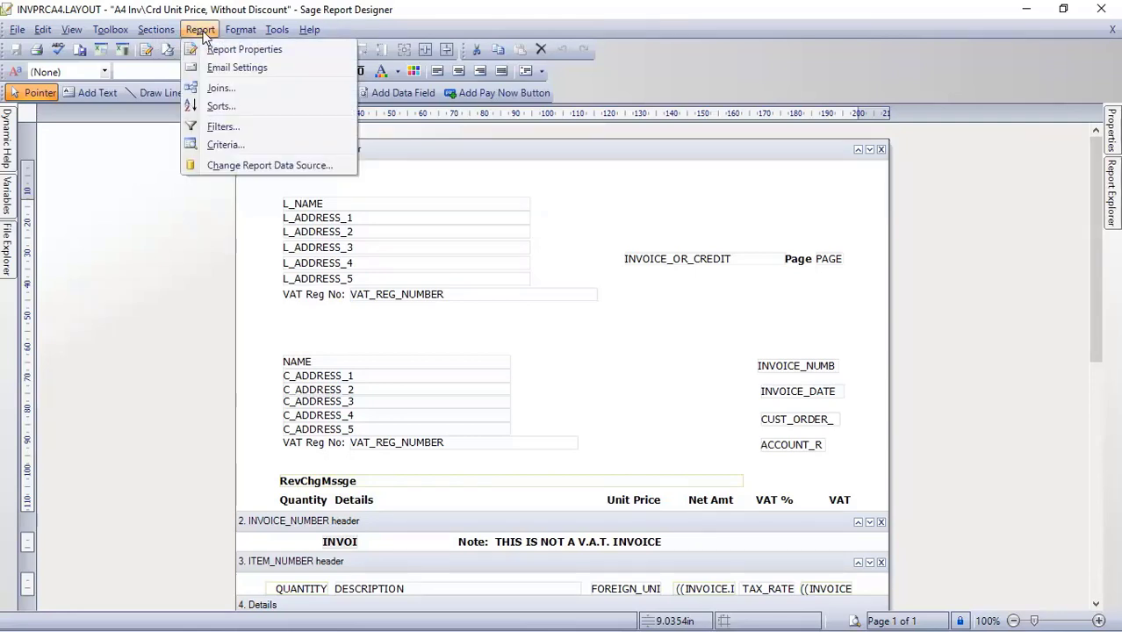
pyautogui.click(249, 50)
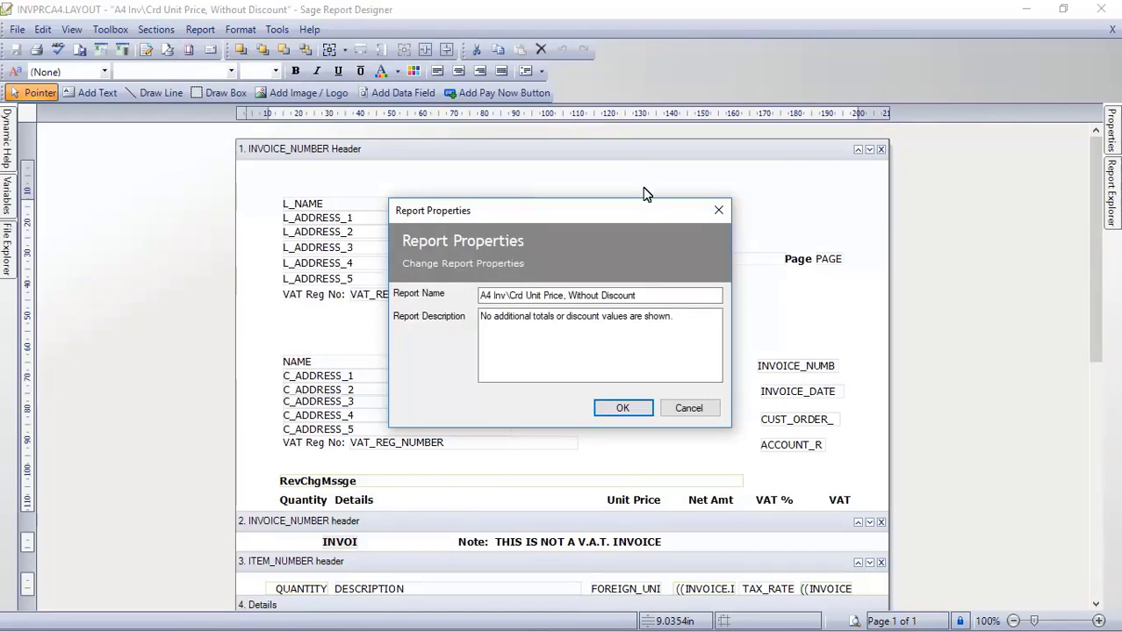
pyautogui.hotkey('ctrl', 'a')
pyautogui.write('My Invoice')
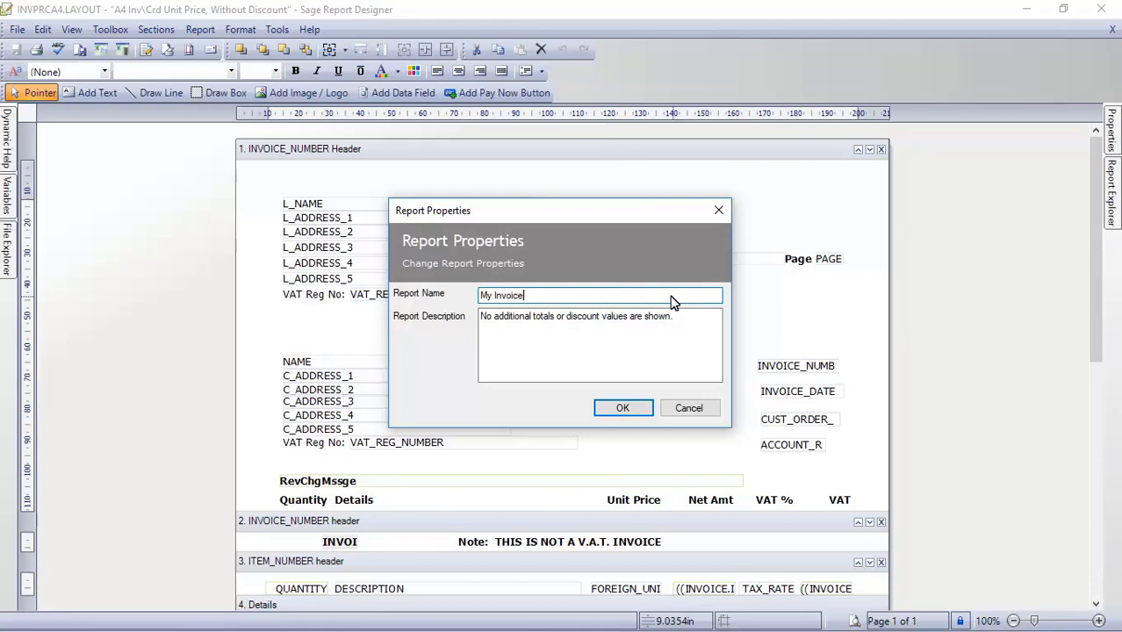
pyautogui.write(' with payment terms')
pyautogui.press('Tab')
pyautogui.write('My ')
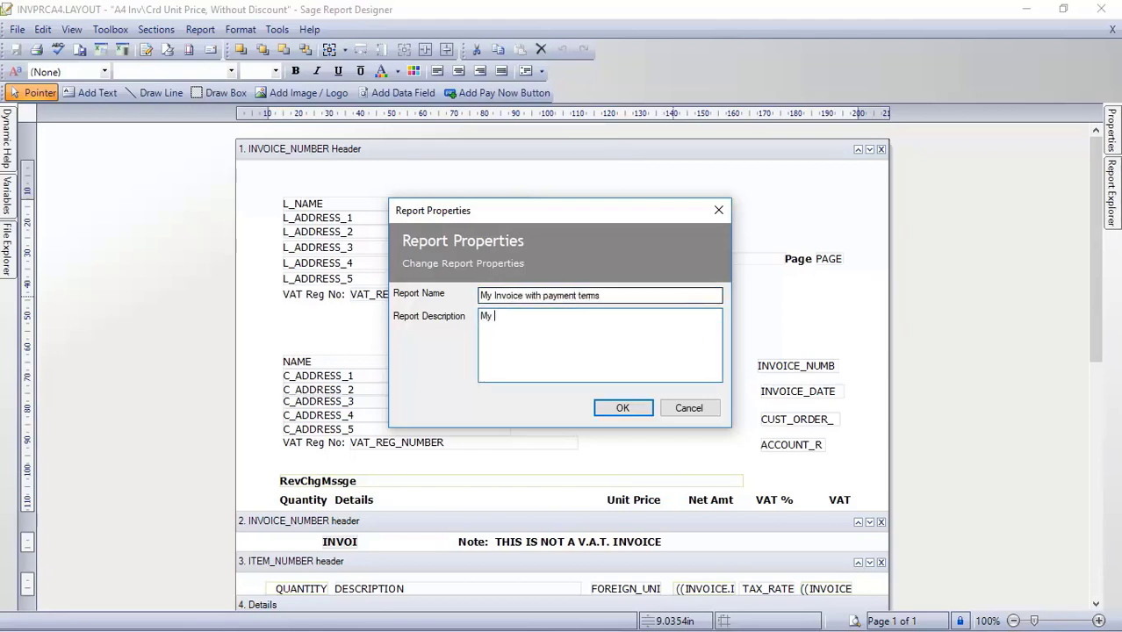
pyautogui.write('new invoice layout')
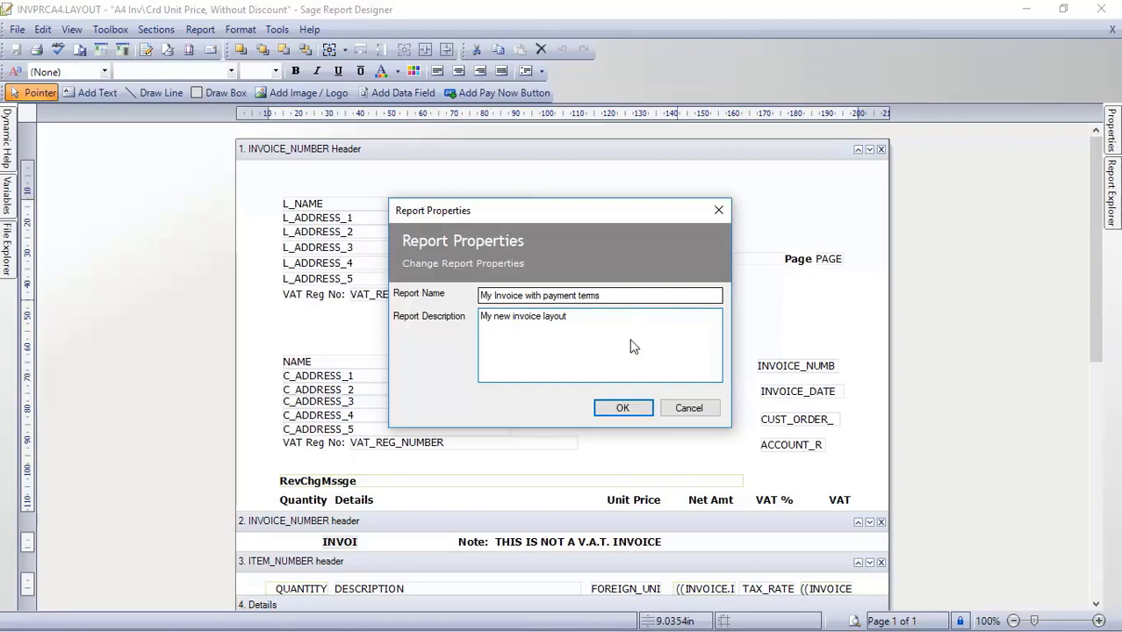
pyautogui.click(624, 408)
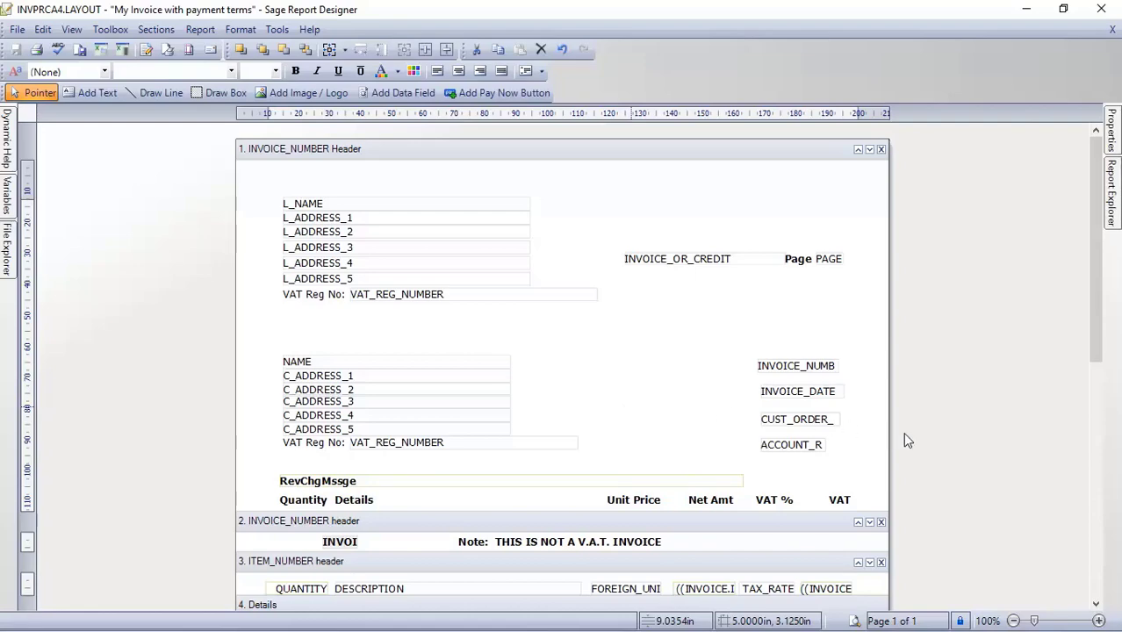
# - Delete the delivery name and the five delivery address fields from the last INVOICE_NUMBER footer
pyautogui.click(1096, 604)
pyautogui.moveTo(1095, 605); pyautogui.dragTo(1096, 606)
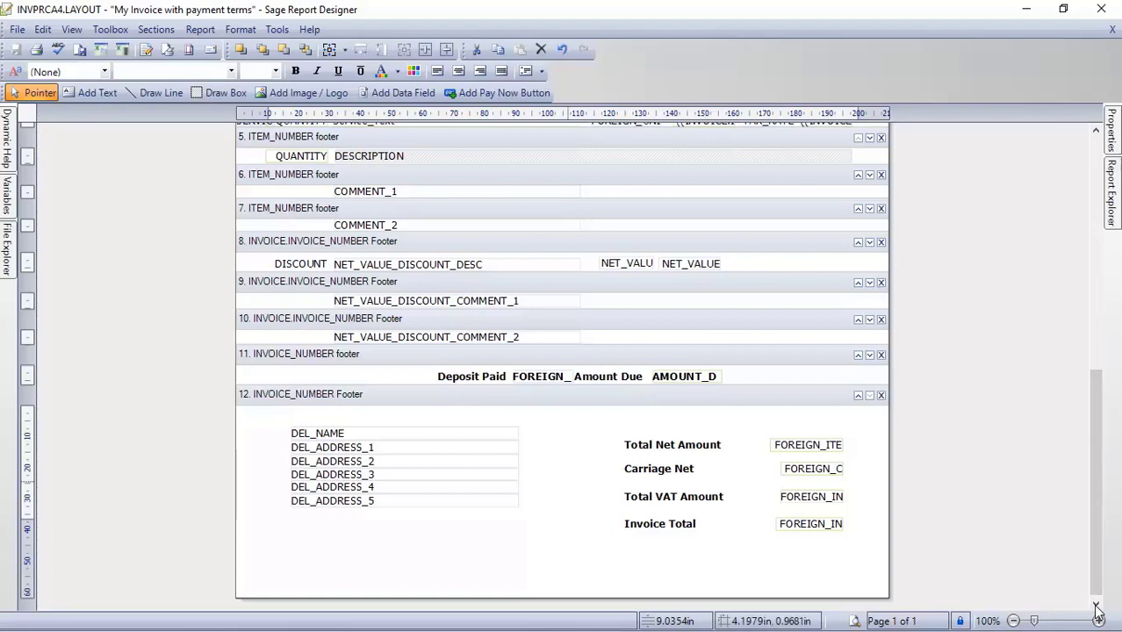
pyautogui.click(347, 434)
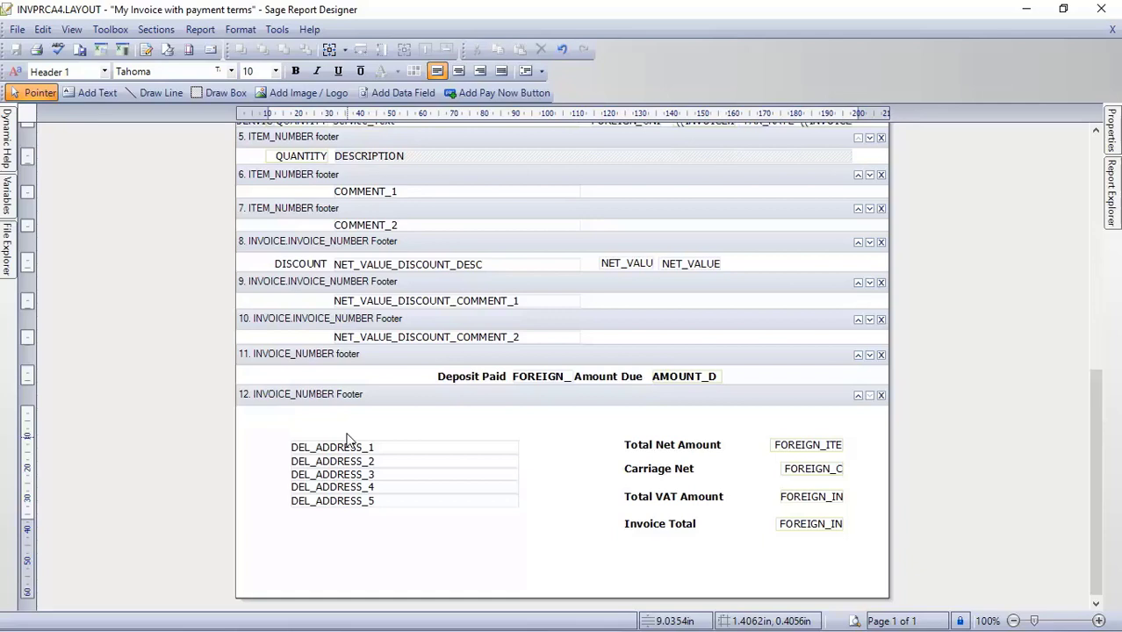
pyautogui.click(343, 448)
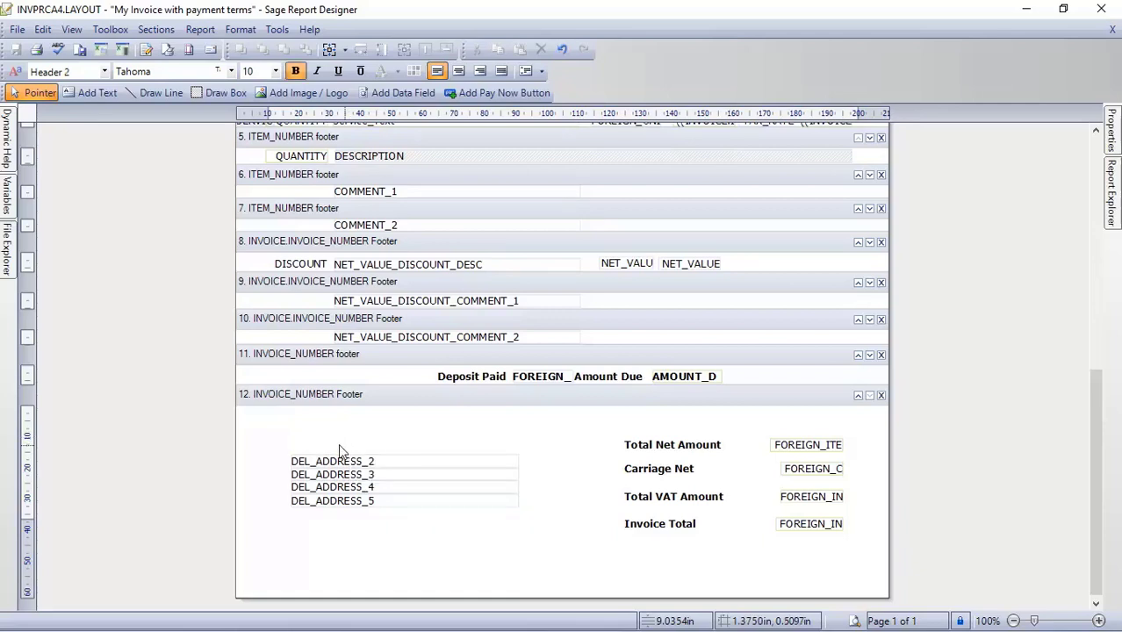
pyautogui.click(332, 461)
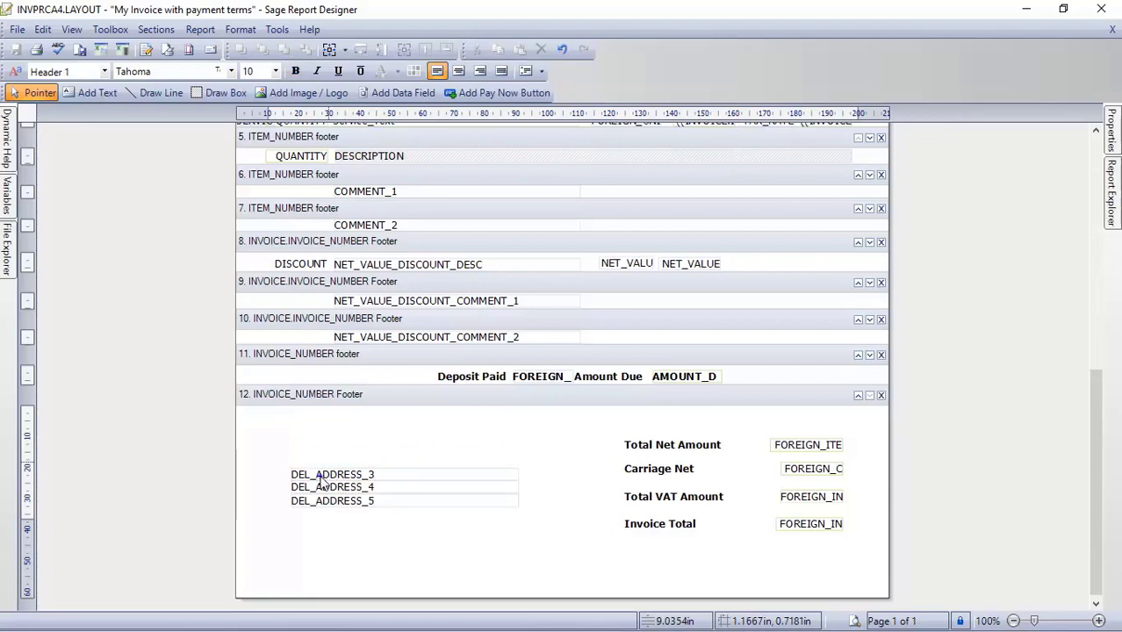
pyautogui.click(321, 476)
pyautogui.click(321, 486)
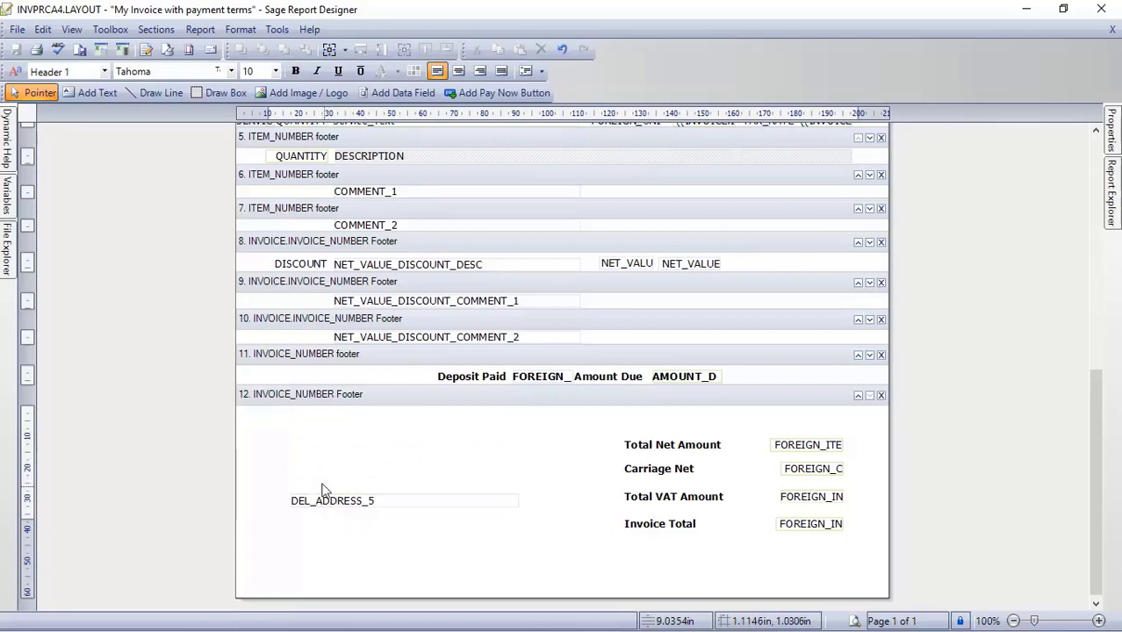
pyautogui.click(324, 504)
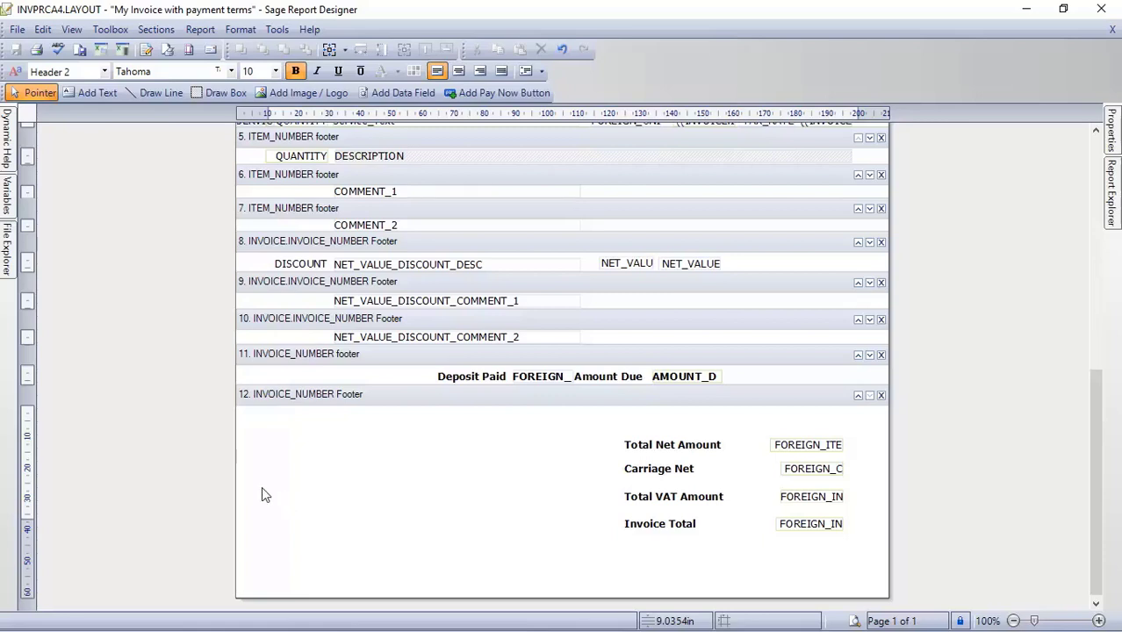
# - Add a "Payment Terms:" text label in the empty area of the last INVOICE_NUMBER footer
pyautogui.click(109, 30)
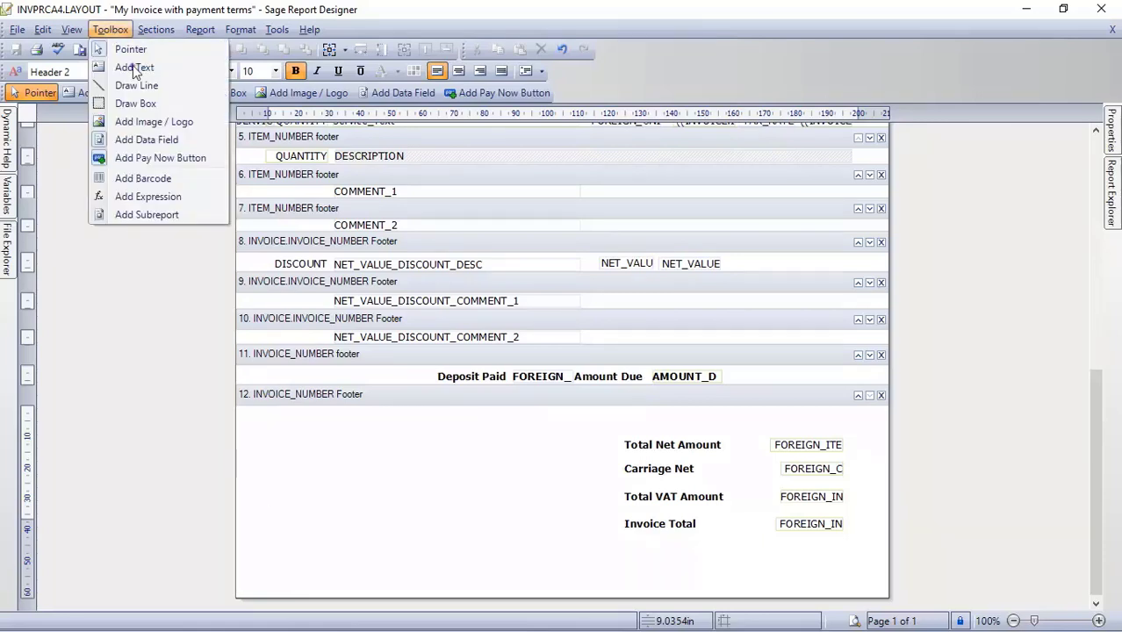
pyautogui.click(133, 67)
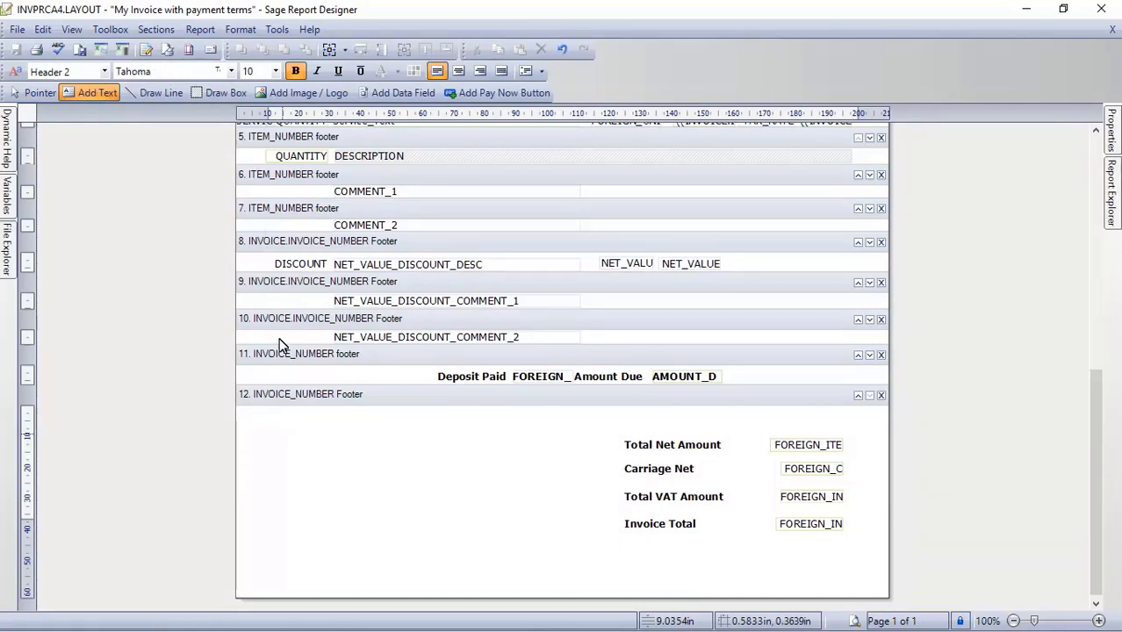
pyautogui.click(281, 435)
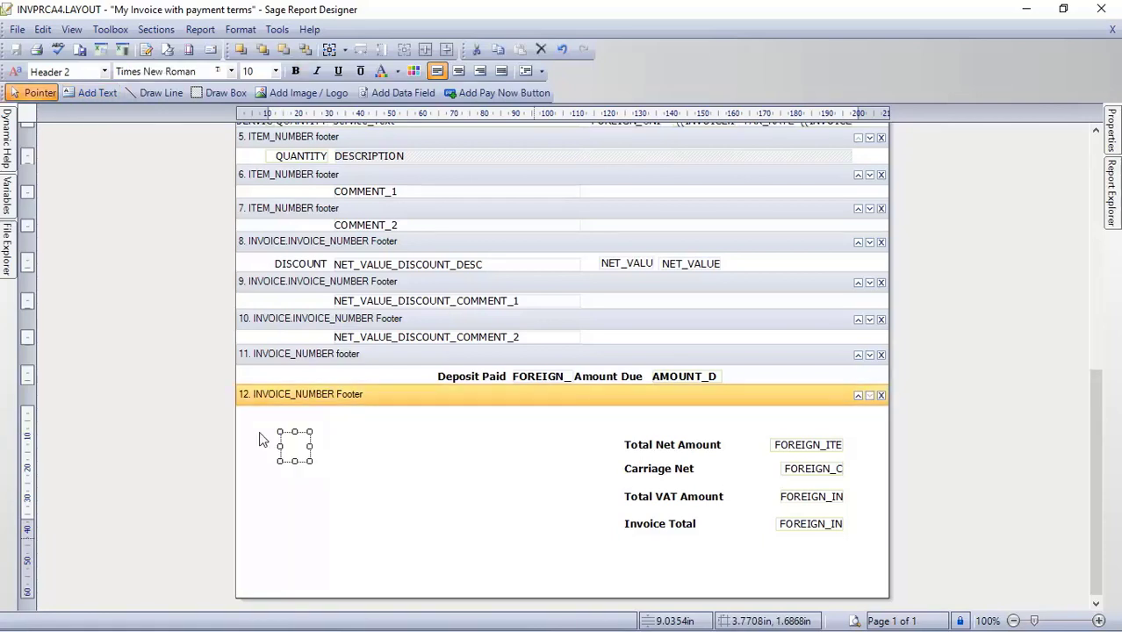
pyautogui.write('Payment')
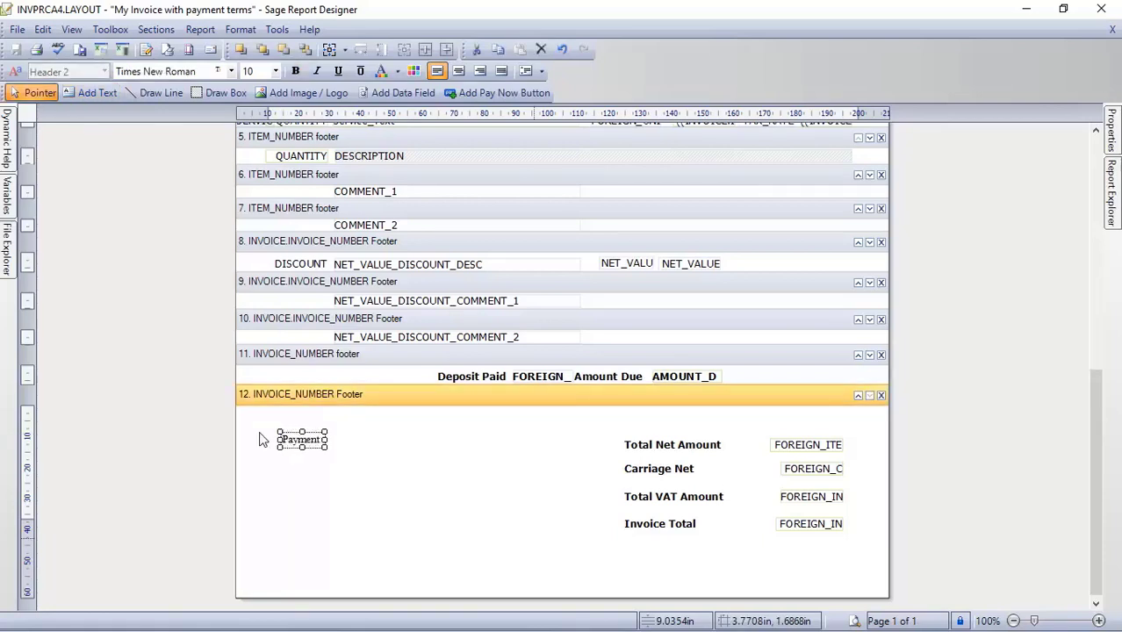
pyautogui.write(' Terms:')
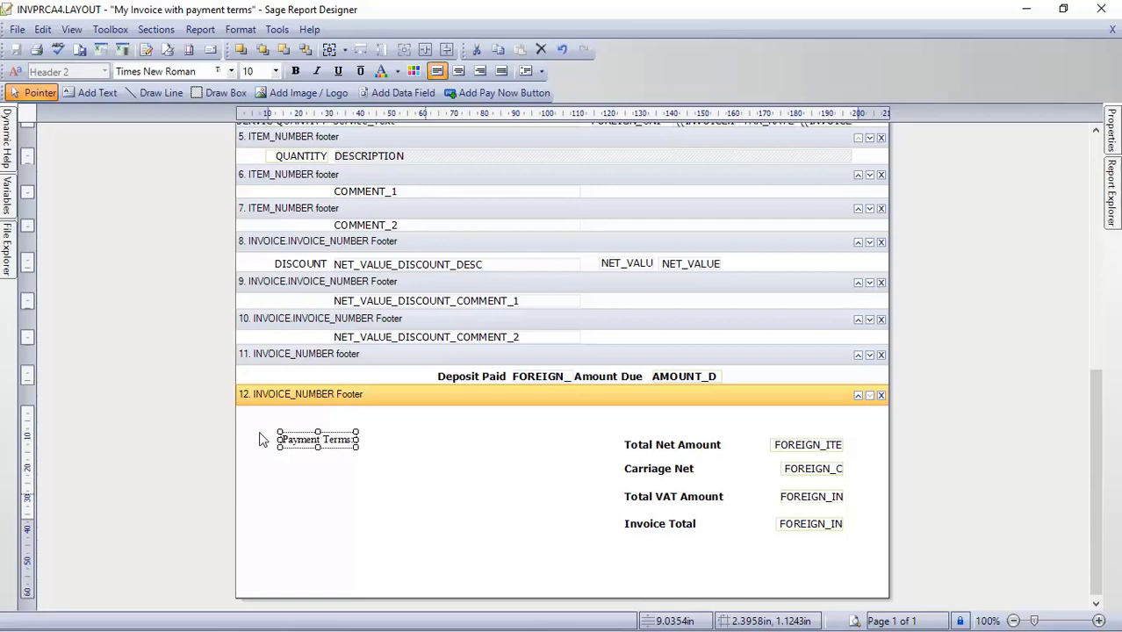
pyautogui.click(262, 439)
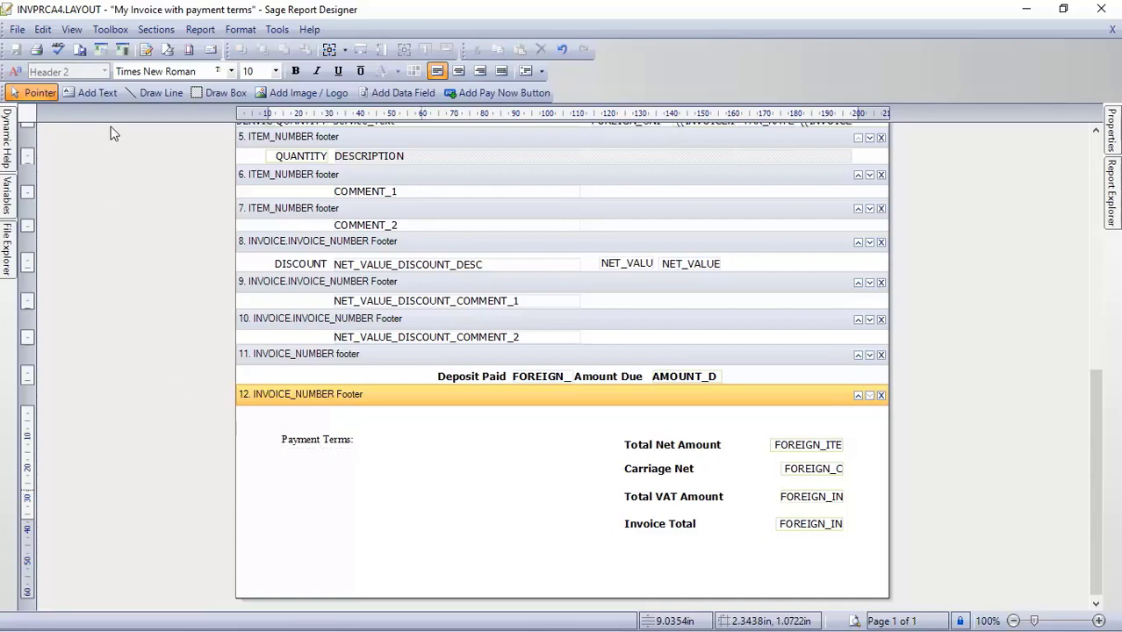
# - Add the text "Strictly 30 days from invoice date" below the Payment Terms label
pyautogui.click(111, 29)
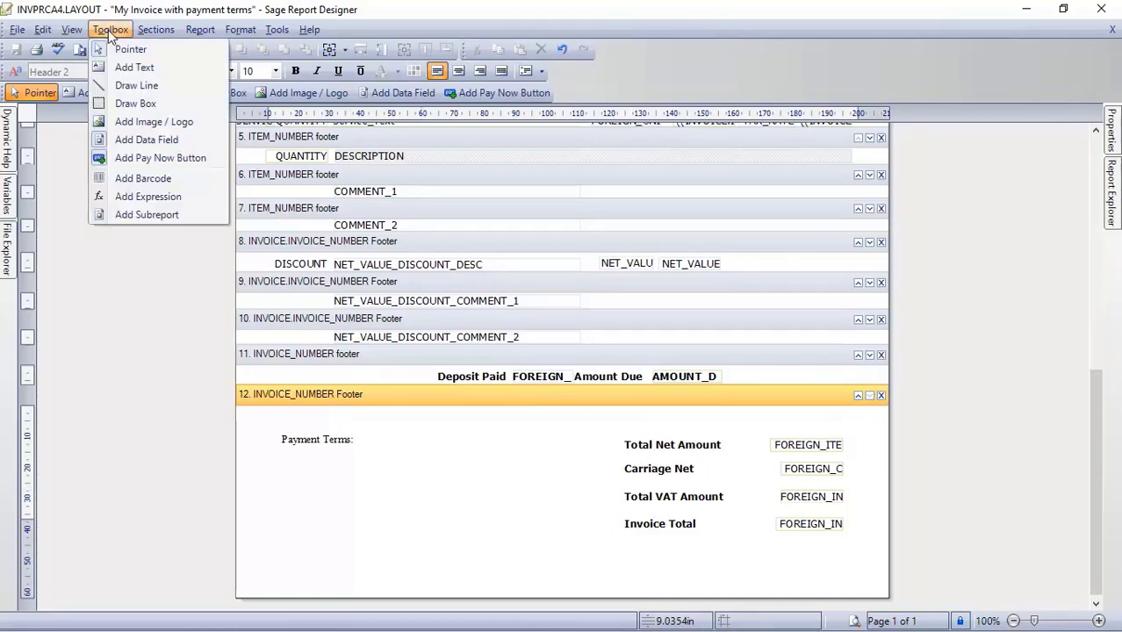
pyautogui.click(132, 68)
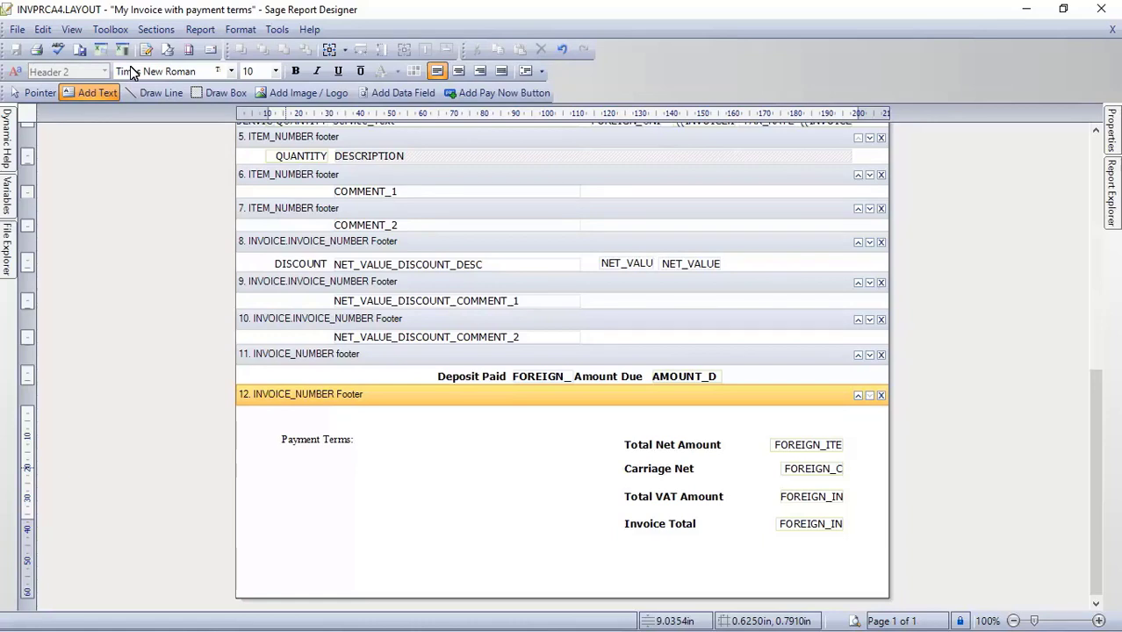
pyautogui.click(278, 462)
pyautogui.write('Strictly 30 d')
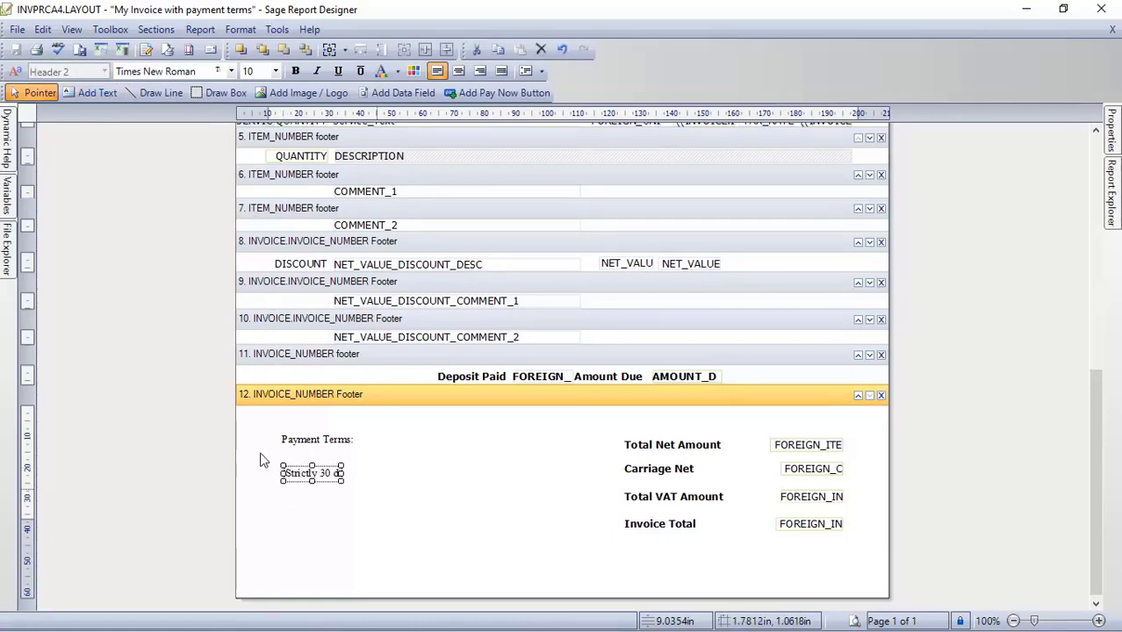
pyautogui.write('ays from invoice date')
pyautogui.click(260, 459)
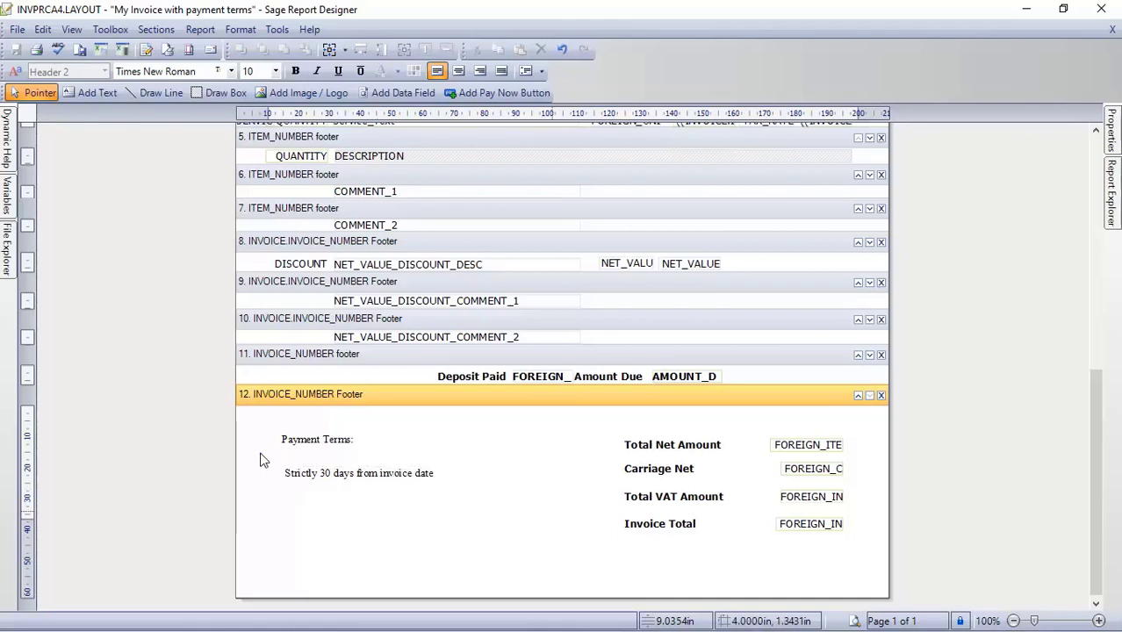
# - Move the "Strictly 30 days from invoice date" text onto the same line, directly after the Payment Terms label
pyautogui.click(363, 474)
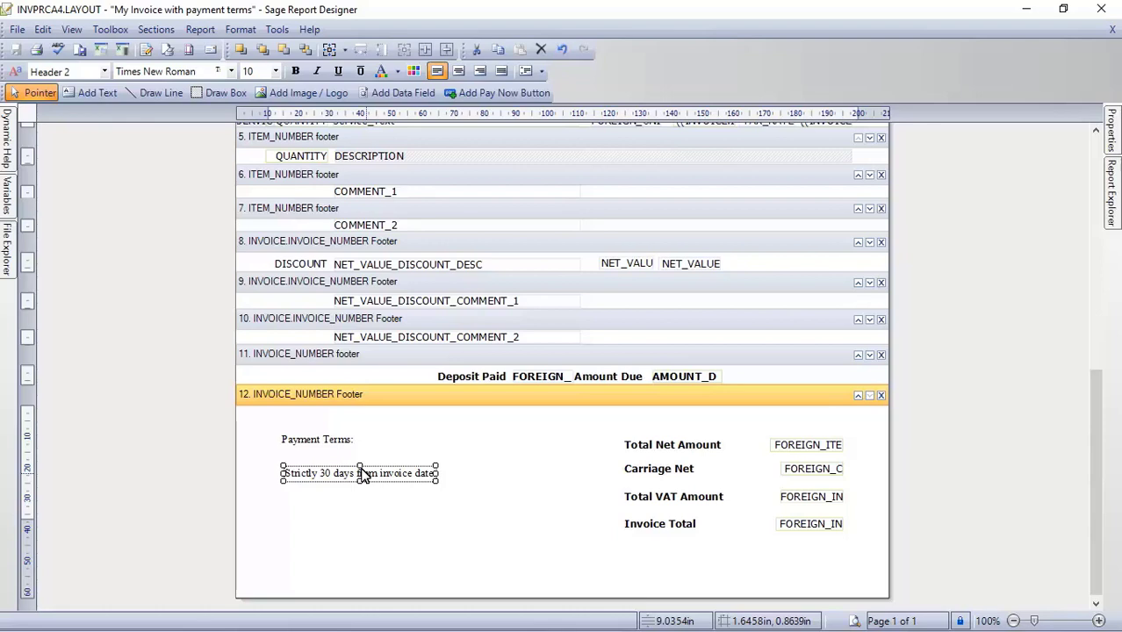
pyautogui.moveTo(362, 474); pyautogui.dragTo(449, 445)
pyautogui.click(480, 484)
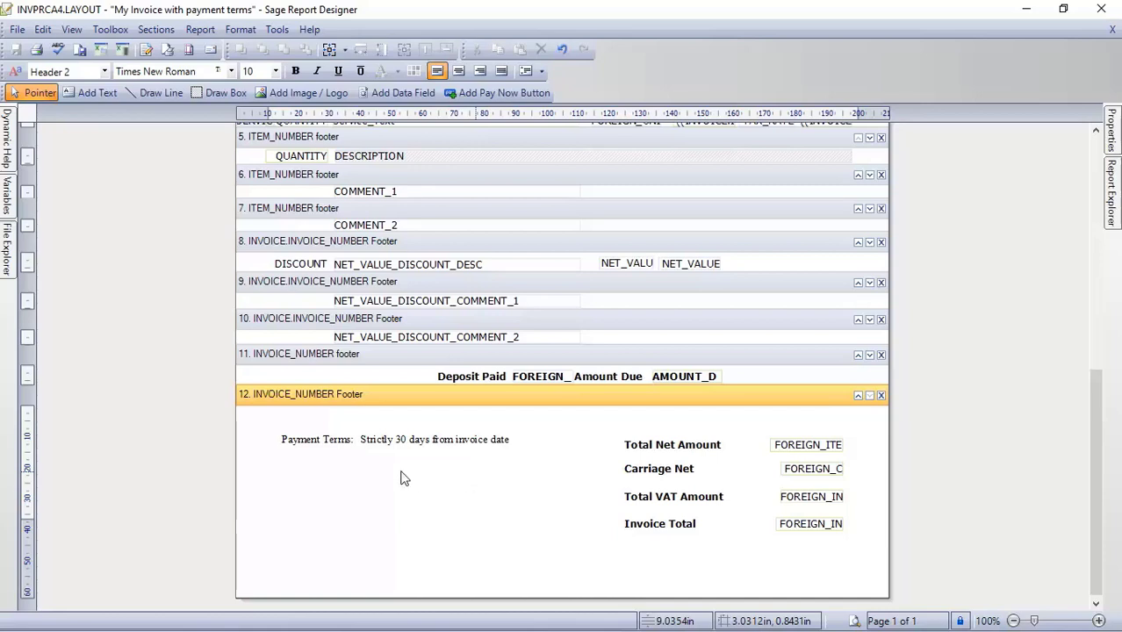
# - Add a "BACS Payments:" text label below the payment terms line in the footer
pyautogui.click(109, 30)
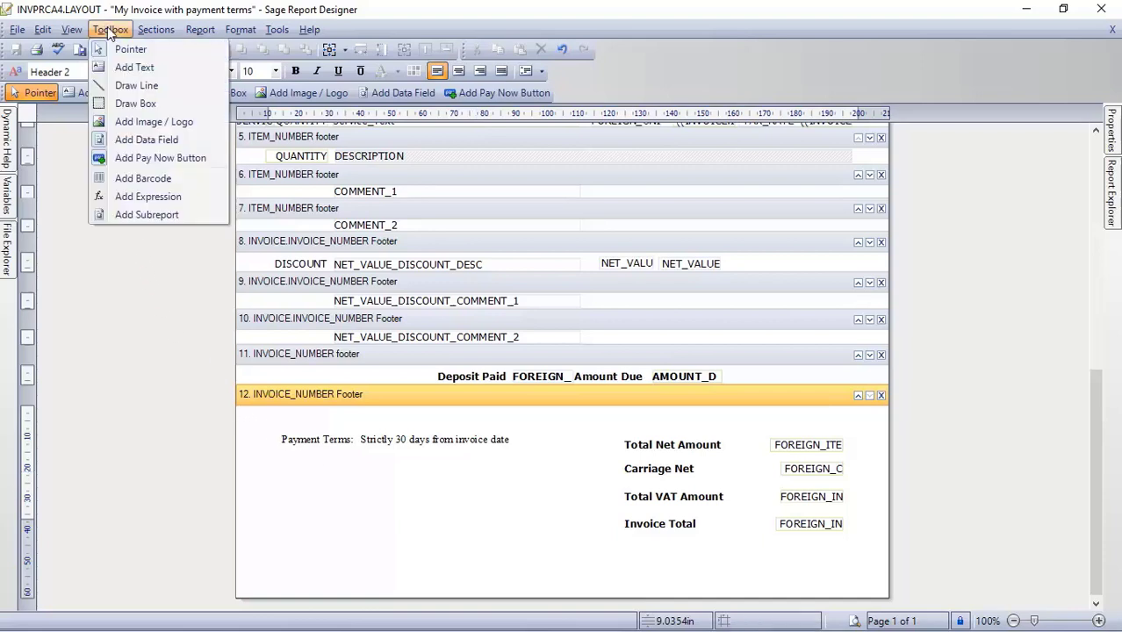
pyautogui.click(137, 68)
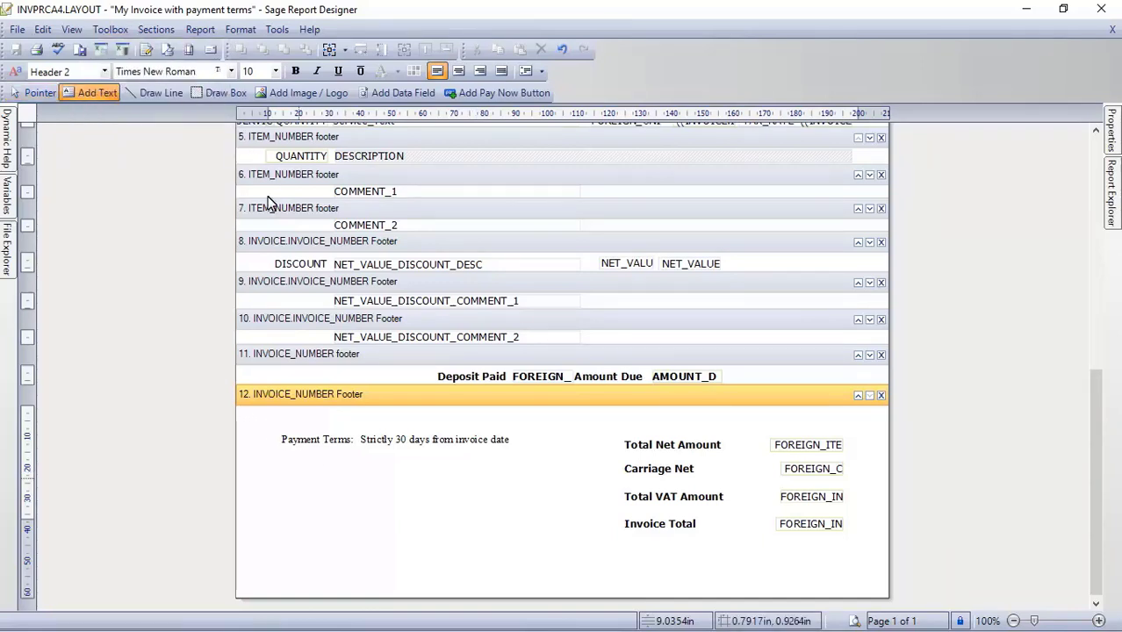
pyautogui.click(300, 483)
pyautogui.write('BACS Payments:')
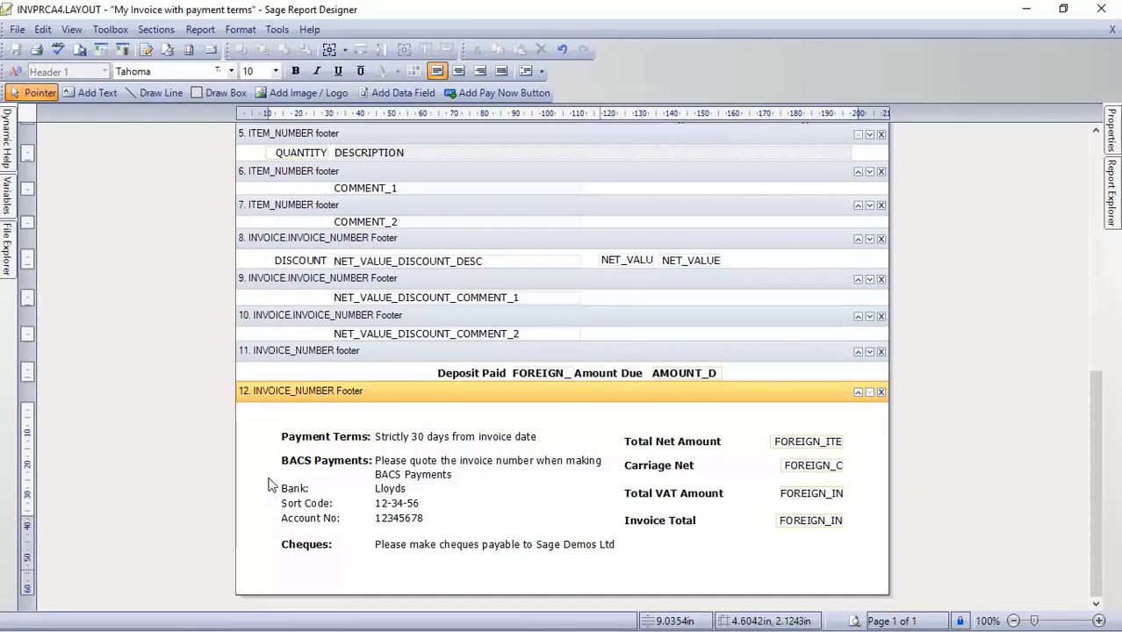
# - Save the layout as a new file named mynewinvoicelayout in the company's Layouts folder
pyautogui.click(18, 30)
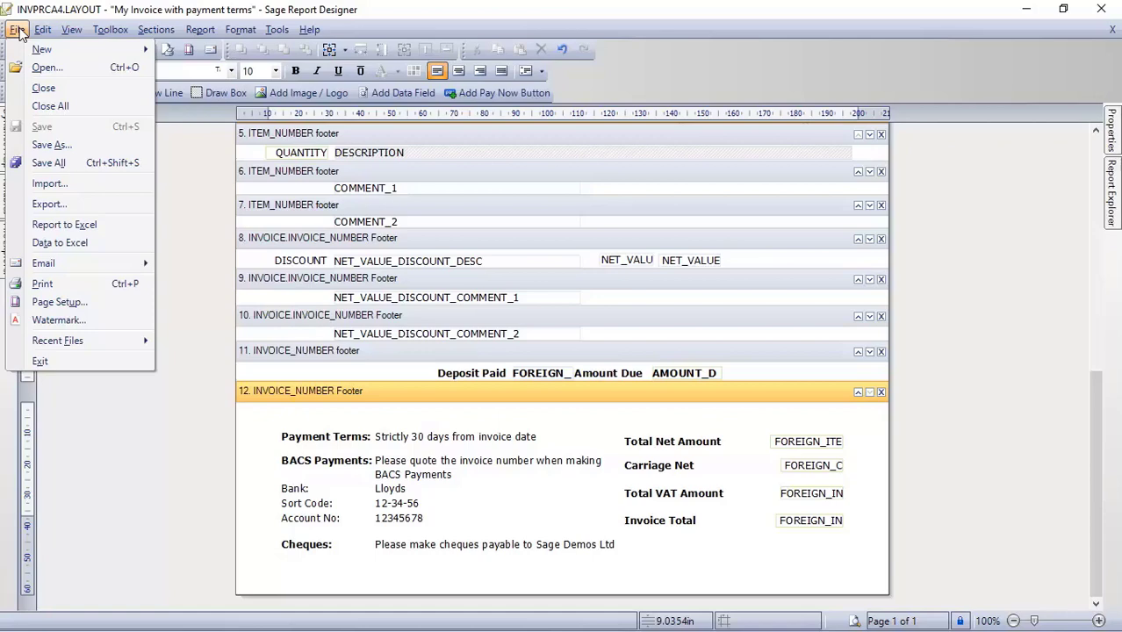
pyautogui.click(56, 145)
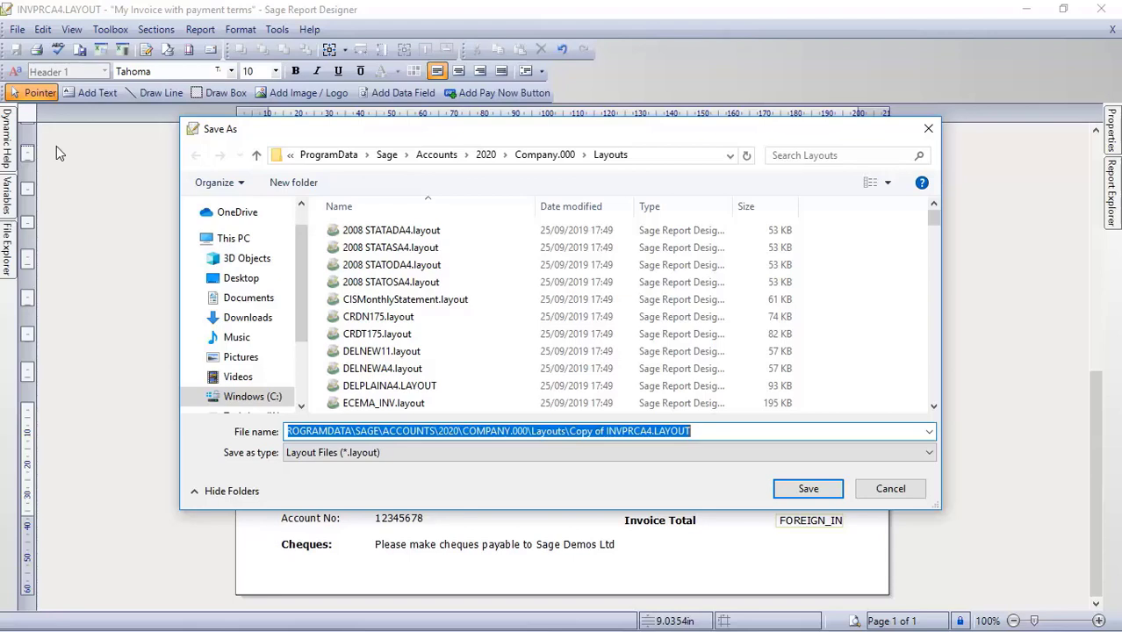
pyautogui.write('mynewi')
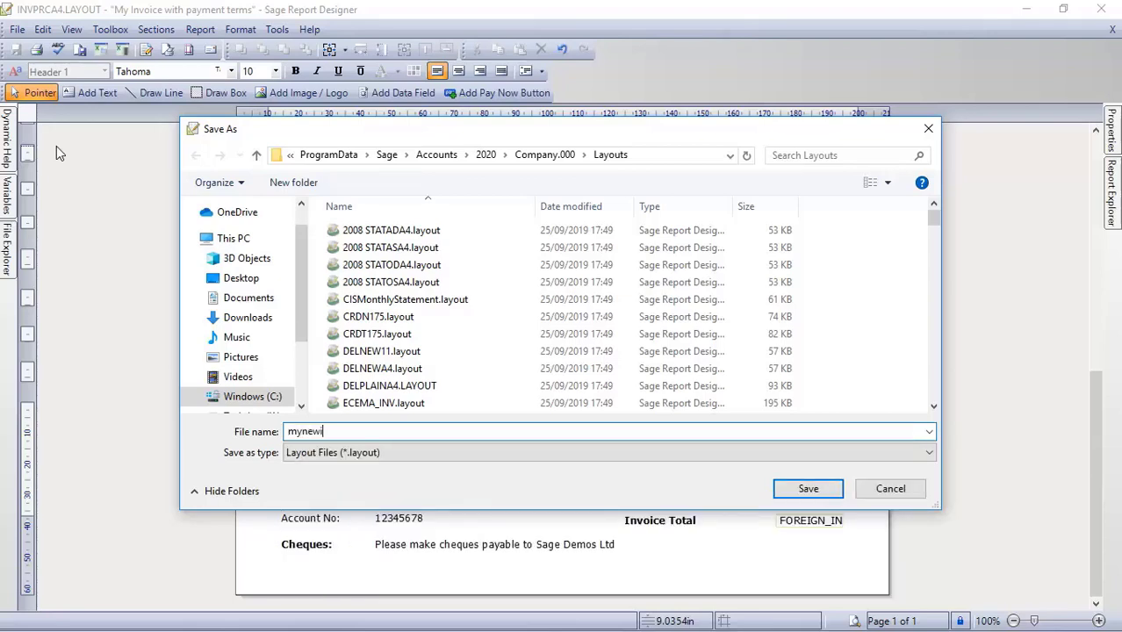
pyautogui.write('nvoicelayout')
pyautogui.click(808, 489)
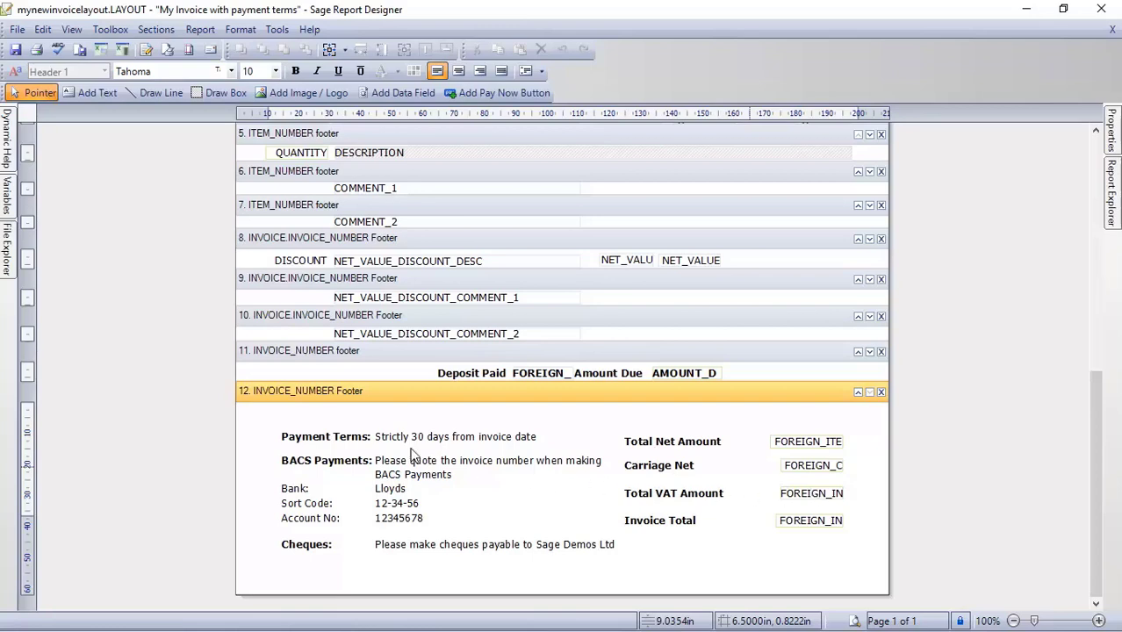
# - Exit the report designer and close the Layouts window to return to the invoices and credits list
pyautogui.click(17, 30)
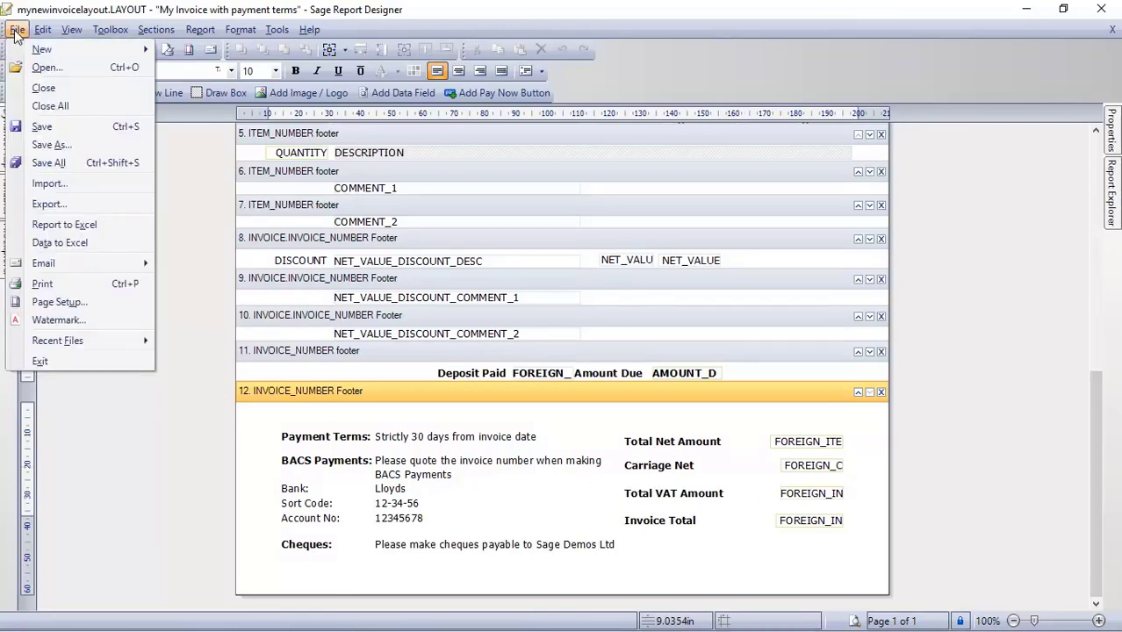
pyautogui.click(76, 362)
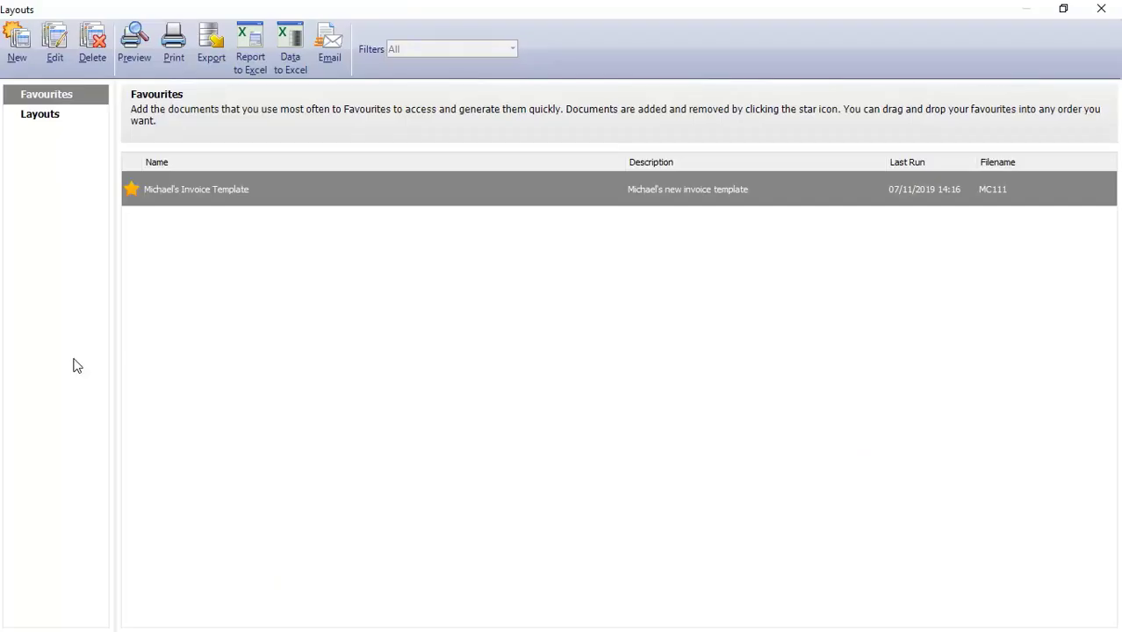
pyautogui.click(1102, 11)
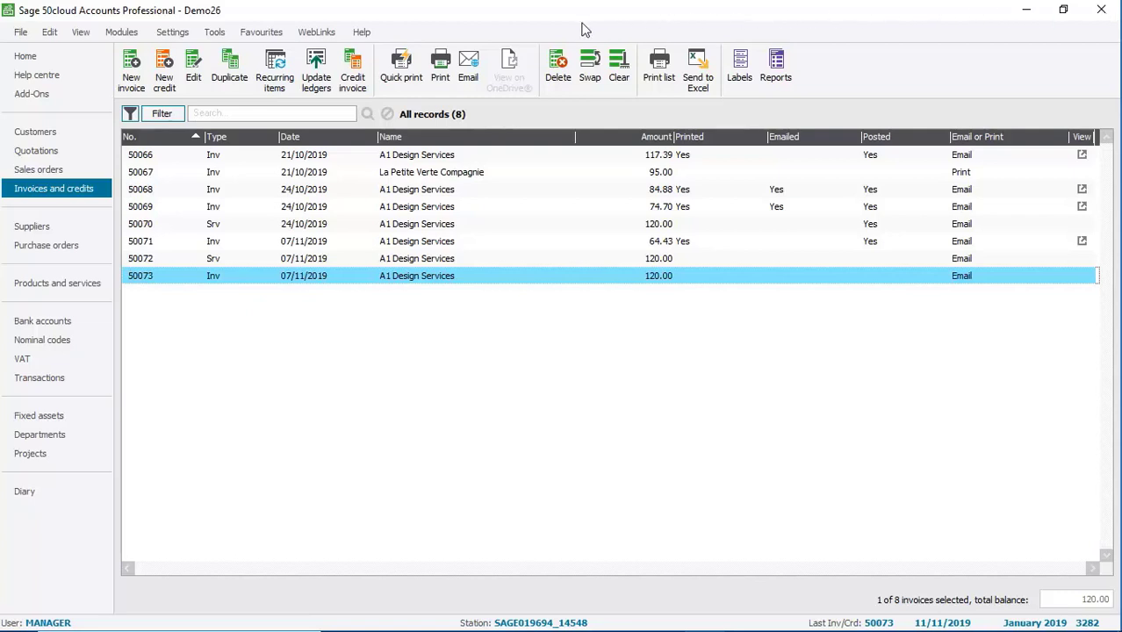
# - Preview the selected invoice using the "My Invoice with payment terms" print layout and check the payment details at the foot of the page
pyautogui.click(441, 65)
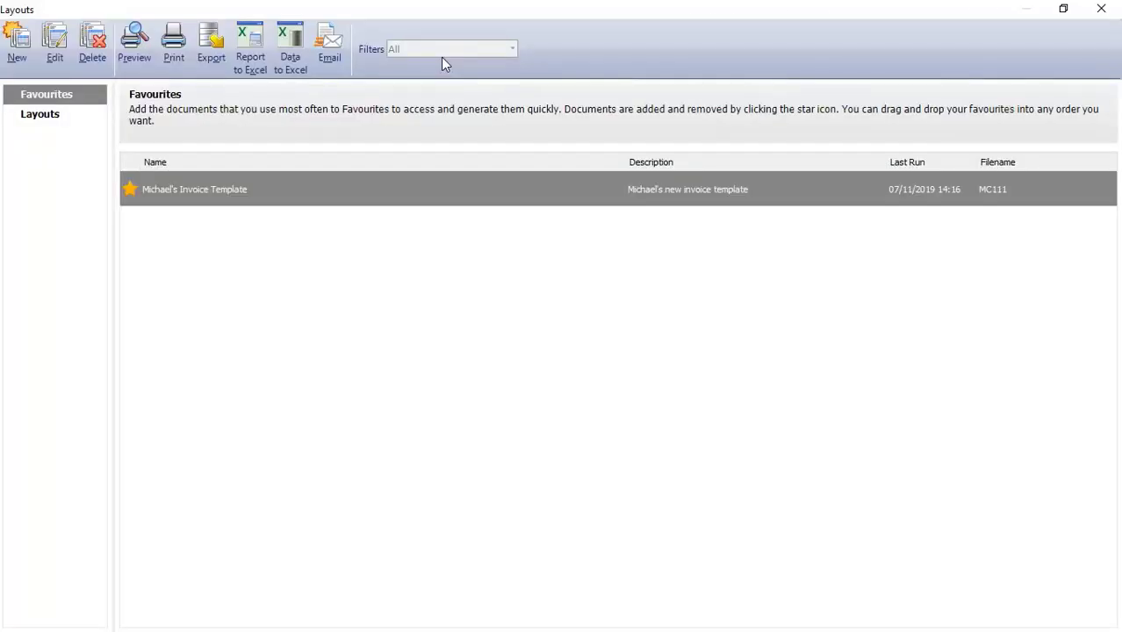
pyautogui.click(33, 117)
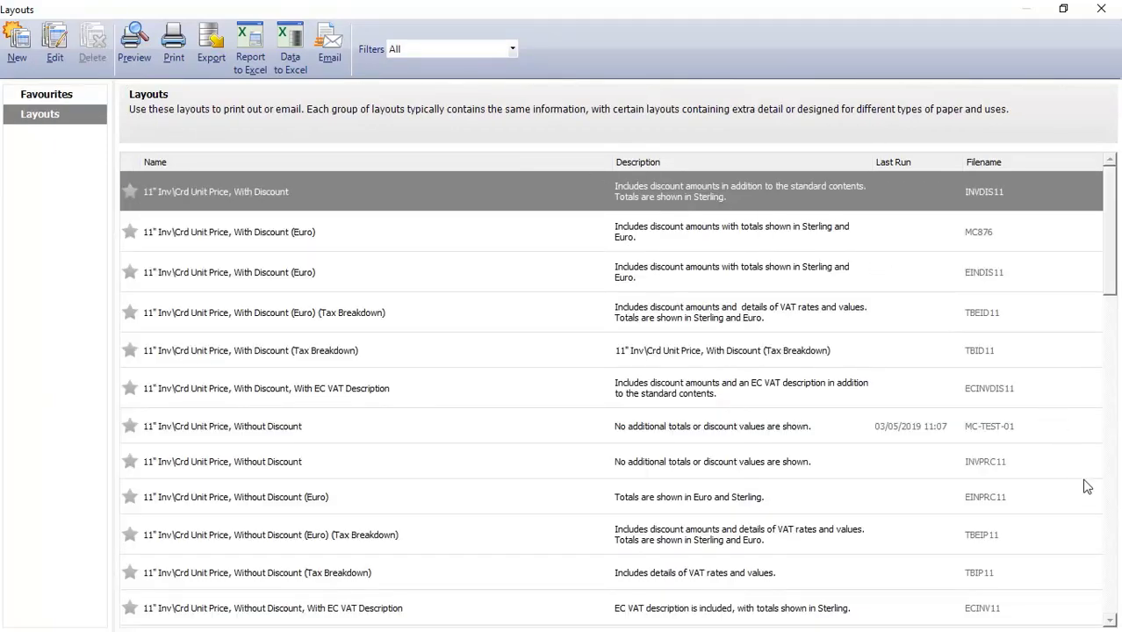
pyautogui.moveTo(1111, 623); pyautogui.dragTo(1110, 623)
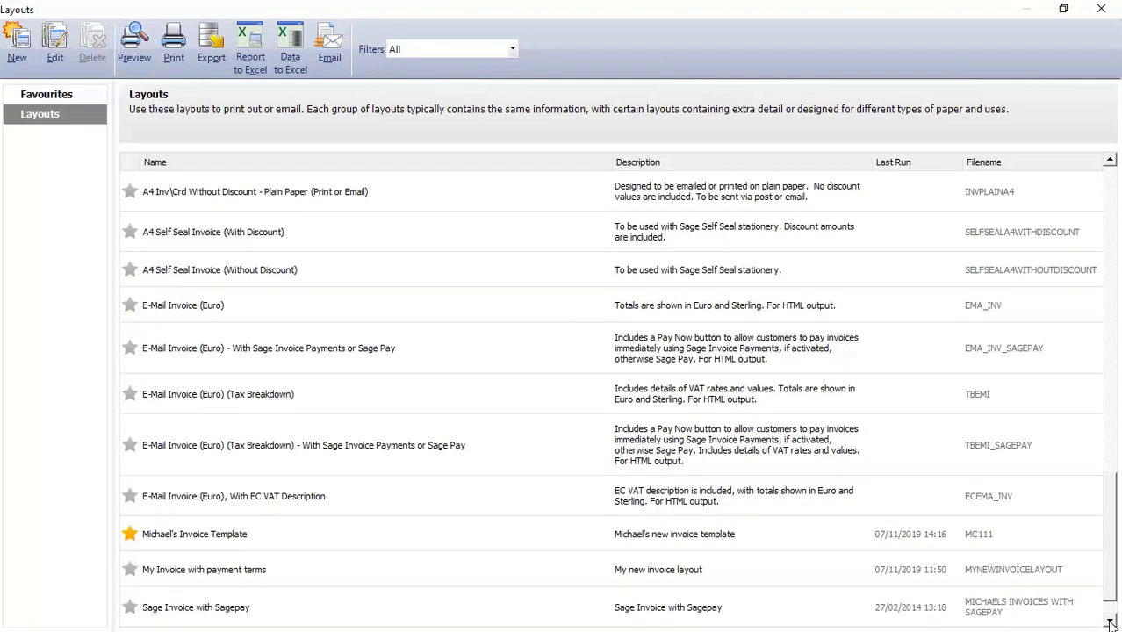
pyautogui.click(200, 577)
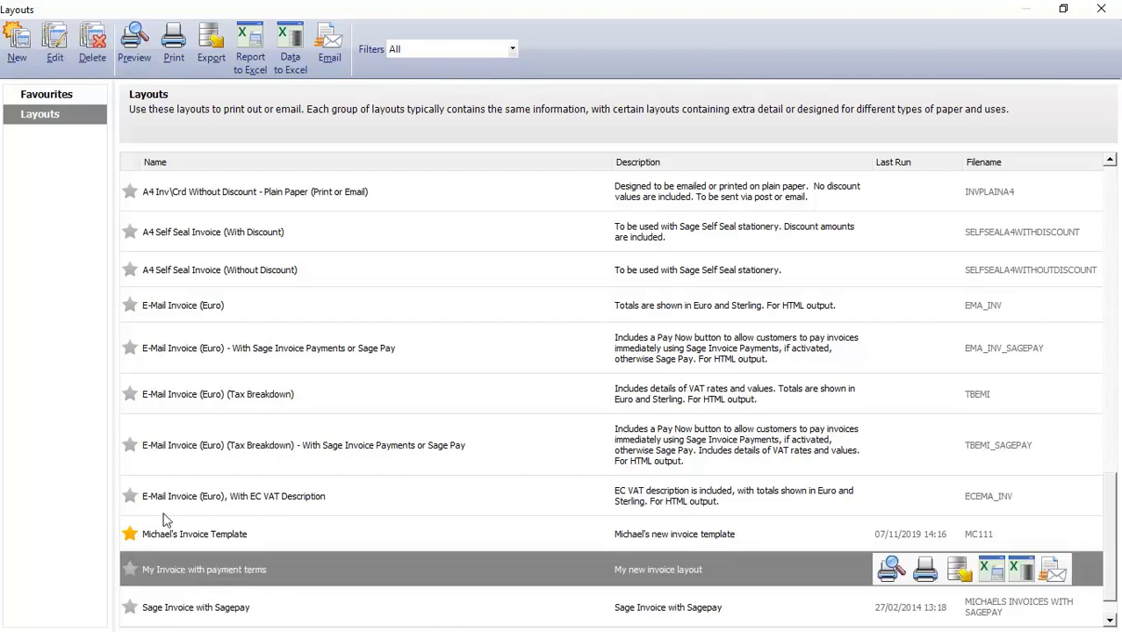
pyautogui.click(136, 46)
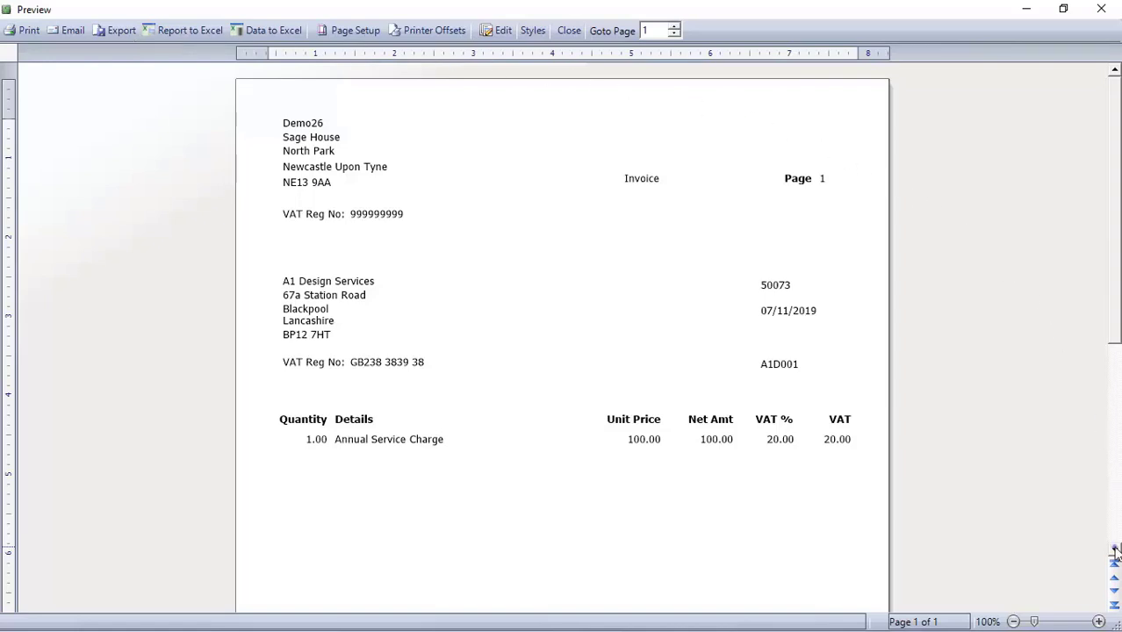
pyautogui.scroll(-8, 1115, 550)
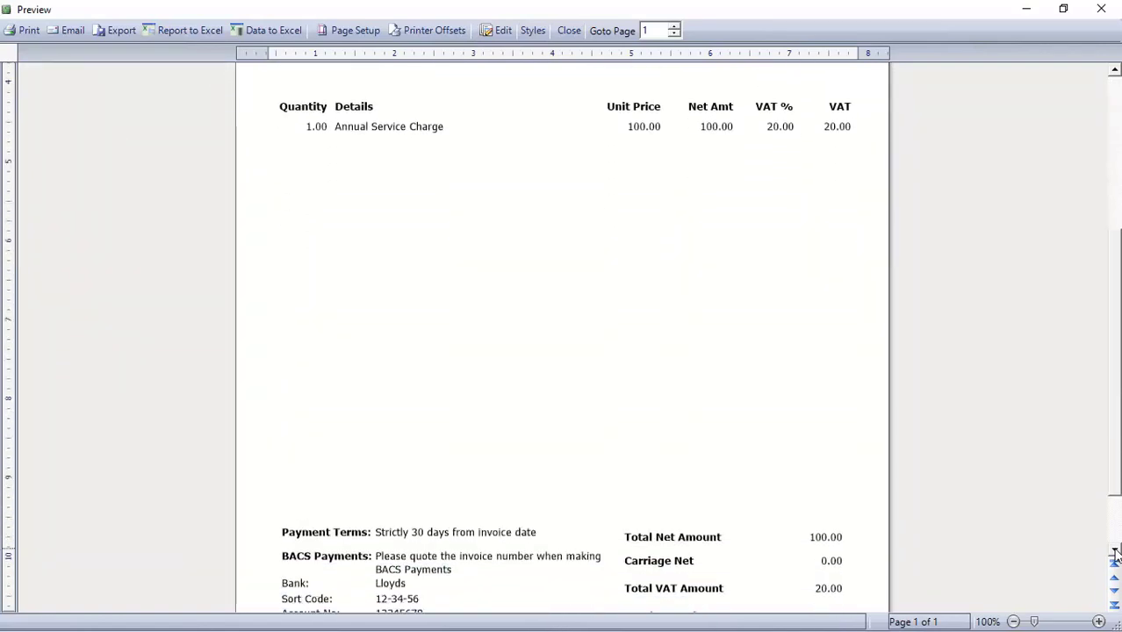
pyautogui.scroll(-2, 1115, 550)
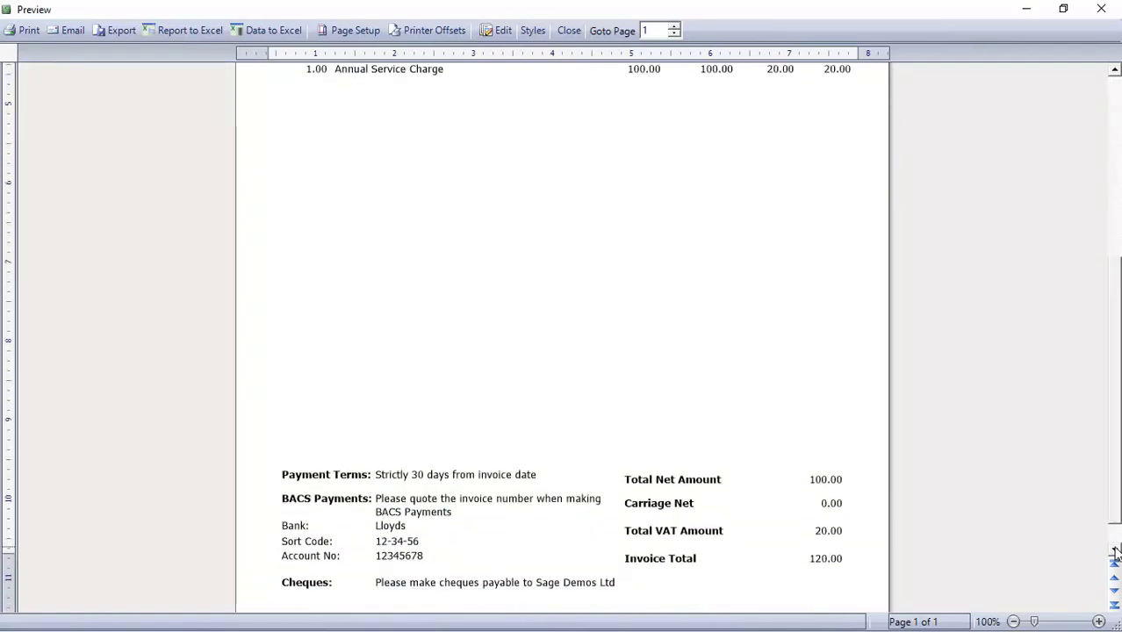